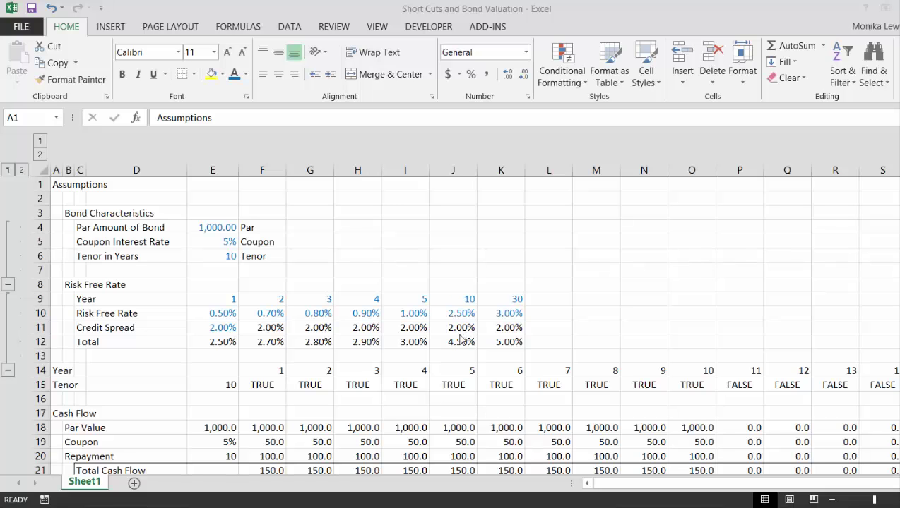
Try a 4% credit spread in E11, check the Value of Bond, then restore 2%.
key(Down)
key(Down)
key(Down)
key(Down)
key(Down)
key(Down)
key(Down)
key(Down)
key(Down)
key(Right)
key(Right)
key(Right)
key(Down)
key(Right)
text(4)
key(Return)
key(Down)
key(Down)
key(Down)
key(Down)
key(Down)
key(Down)
key(Down)
key(Down)
key(Down)
key(Down)
key(Down)
key(Down)
key(Down)
key(Down)
key(Down)
key(Down)
key(Down)
key(Down)
key(Down)
key(Down)
key(Down)
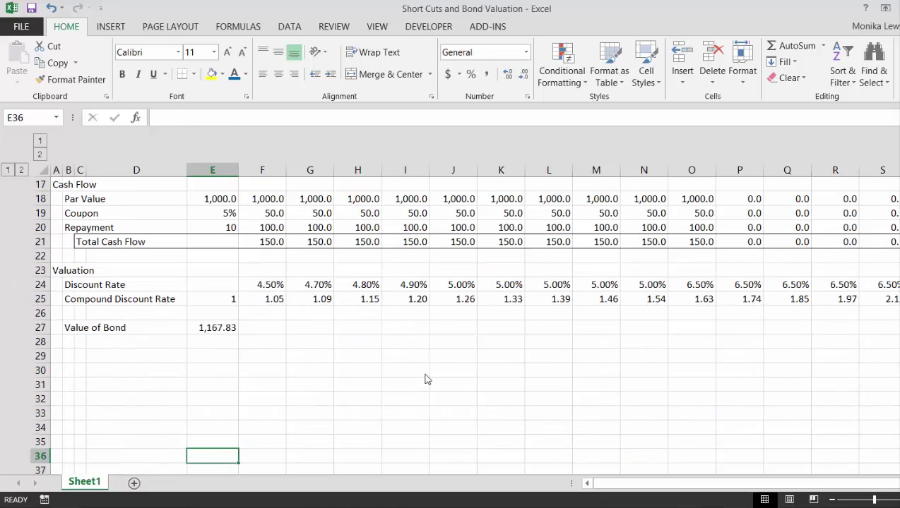
key(Up)
key(ctrl+Up)
key(Up)
key(Up)
key(Up)
key(Up)
key(Up)
key(Up)
key(Up)
key(Up)
key(Up)
key(Up)
key(Up)
key(Up)
key(Up)
key(Up)
key(Up)
key(Up)
key(Up)
key(Up)
key(Up)
key(Up)
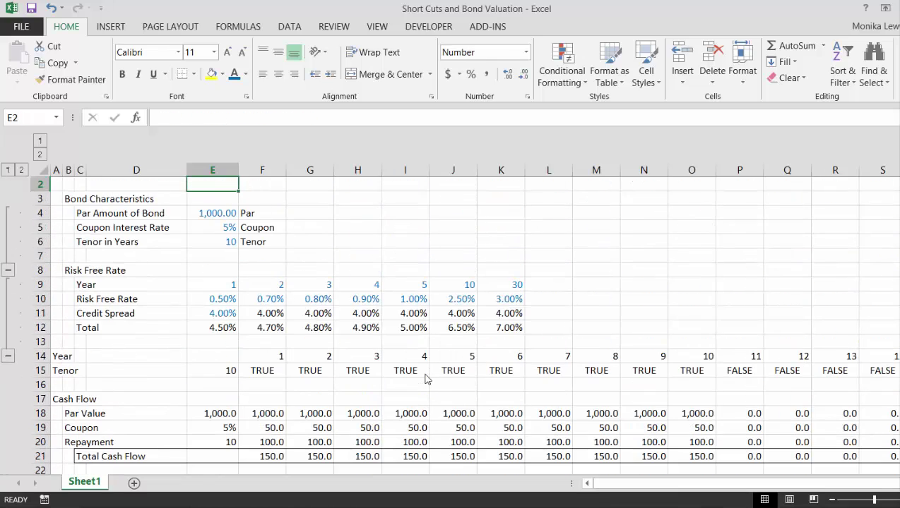
key(Down)
key(Down)
key(Down)
key(Down)
key(Down)
key(Down)
key(Down)
key(Down)
key(Down)
key(Down)
key(Up)
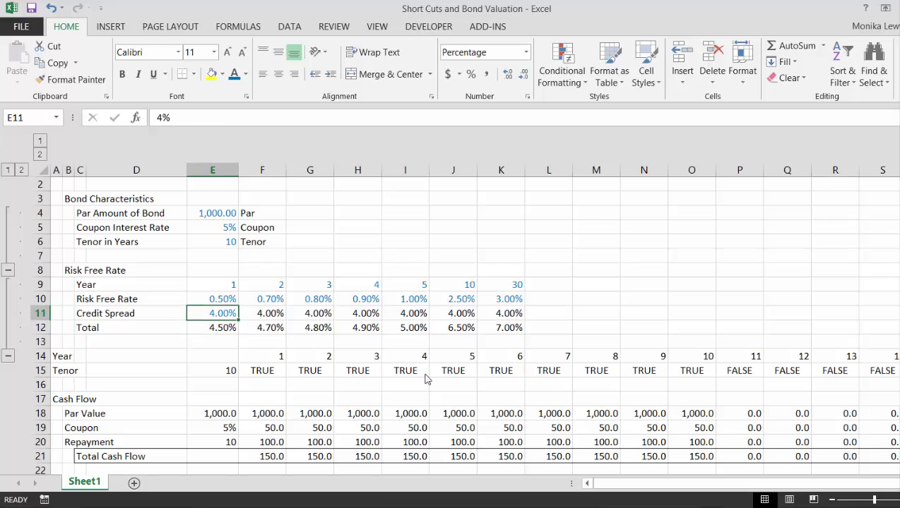
text(2)
key(Return)
Enter the 1% starting rate in cell F31.
key(Down)
key(Down)
key(Down)
key(Down)
key(Down)
key(Down)
key(Down)
key(Down)
key(Down)
key(Down)
key(Down)
key(Down)
key(Down)
key(Down)
key(Down)
key(Down)
key(Down)
key(Down)
key(Down)
key(Down)
key(Down)
key(Down)
key(Down)
key(Down)
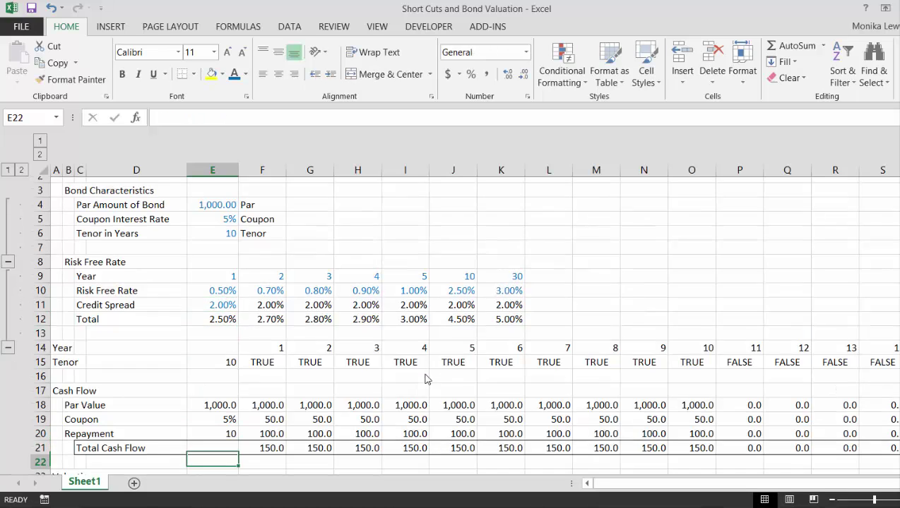
key(Down)
key(Up)
key(Up)
key(Up)
key(Up)
key(Up)
key(Up)
key(Up)
key(Up)
key(Up)
key(Up)
key(Up)
key(Up)
key(Up)
key(Up)
key(Up)
key(Up)
key(Up)
key(Up)
key(Up)
key(Up)
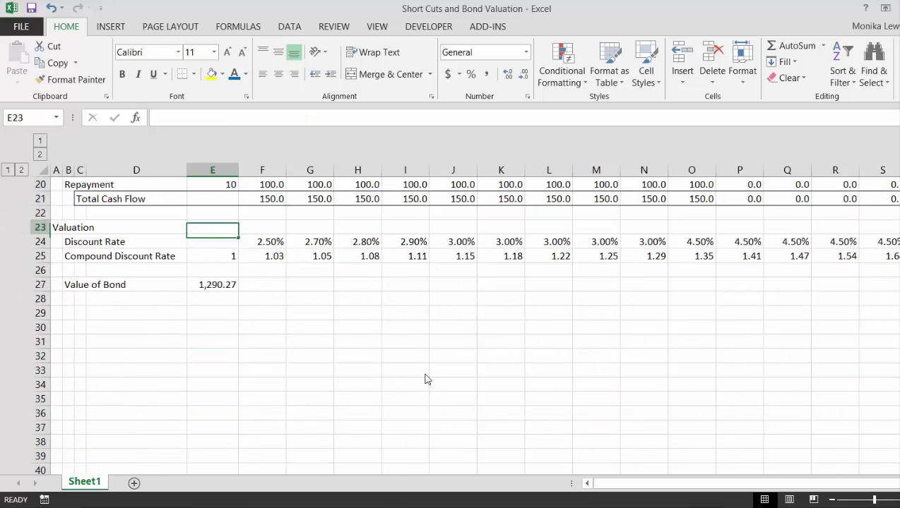
key(Up)
key(Down)
key(Down)
key(Down)
key(Down)
key(Down)
key(Down)
key(Down)
key(Down)
key(Down)
key(Down)
key(Down)
key(Down)
key(Down)
key(Down)
key(Down)
key(Down)
key(Down)
key(Down)
key(Down)
key(Down)
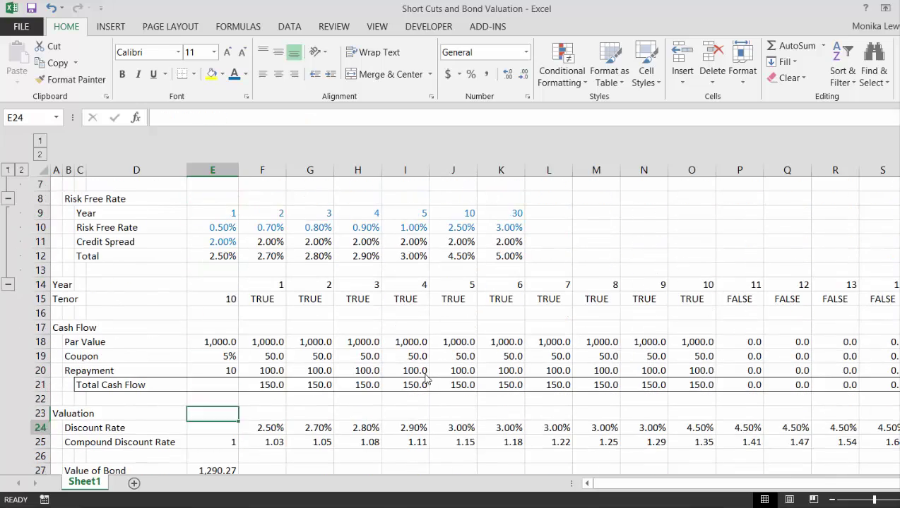
key(Up)
key(Up)
key(Up)
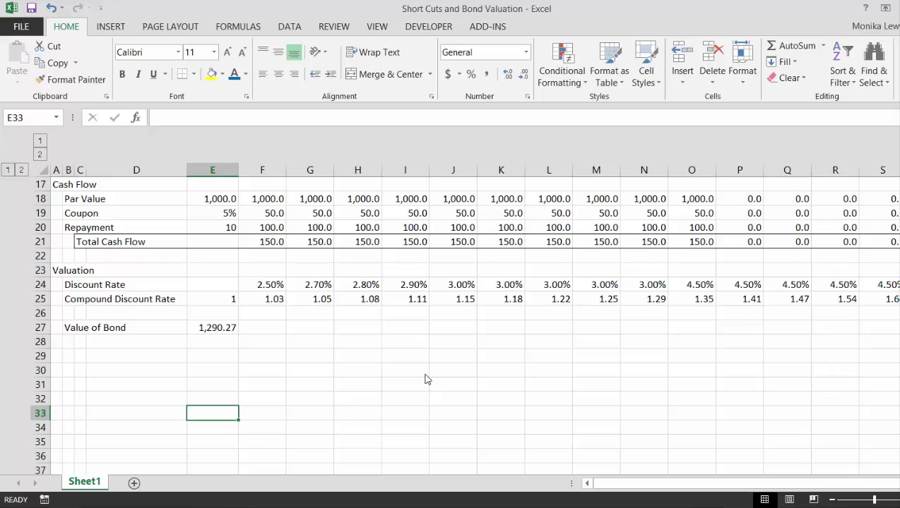
key(Right)
key(Up)
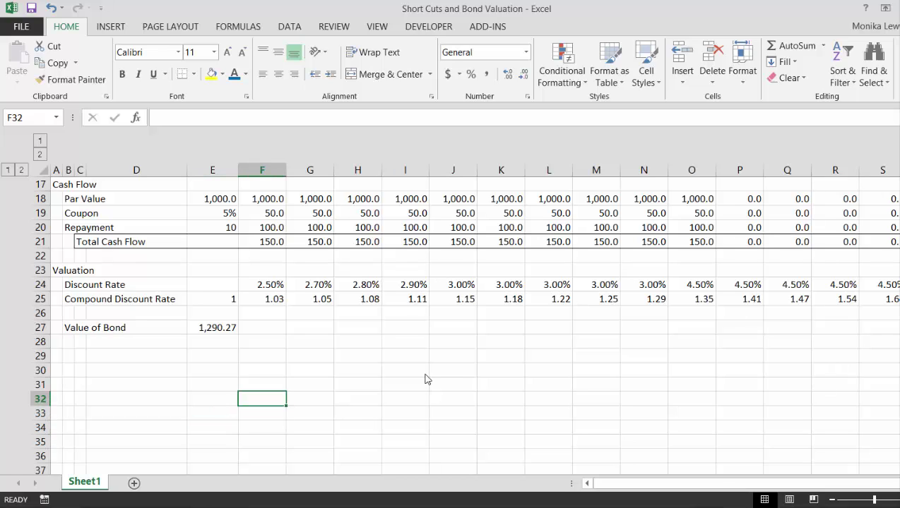
key(Up)
key(Up)
key(Left)
key(Down)
key(Right)
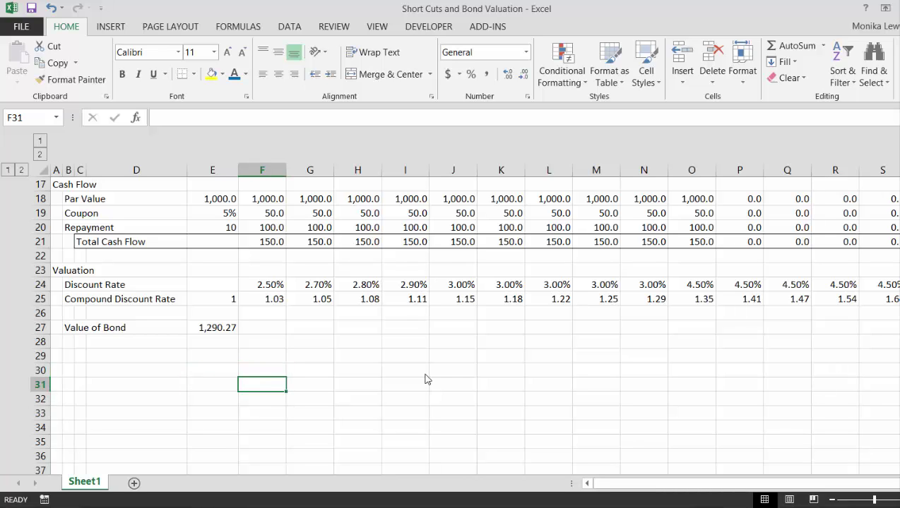
text(1%)
key(ctrl+Return)
key(Right)
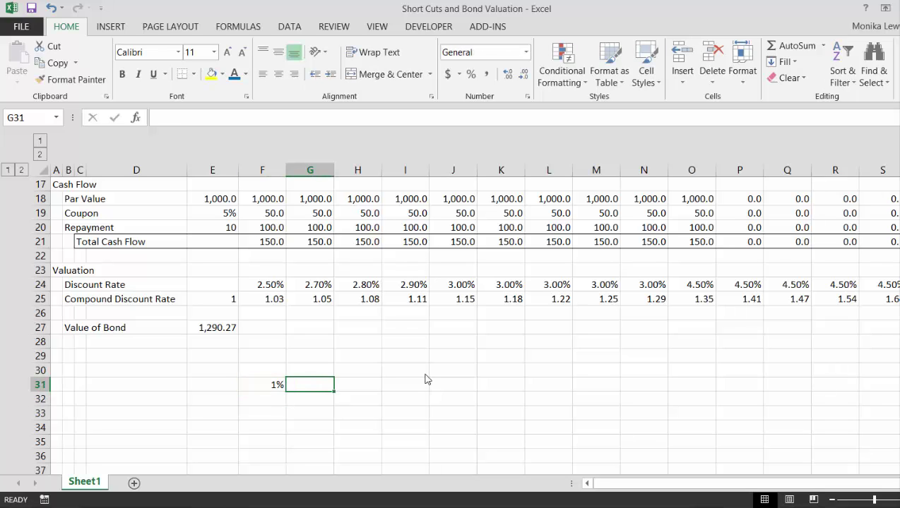
Fill row 31 from F31 as a series rising in 0.5% steps.
key(Left)
key(shift+Right)
key(shift+Right)
key(shift+Right)
key(shift+Right)
key(shift+Right)
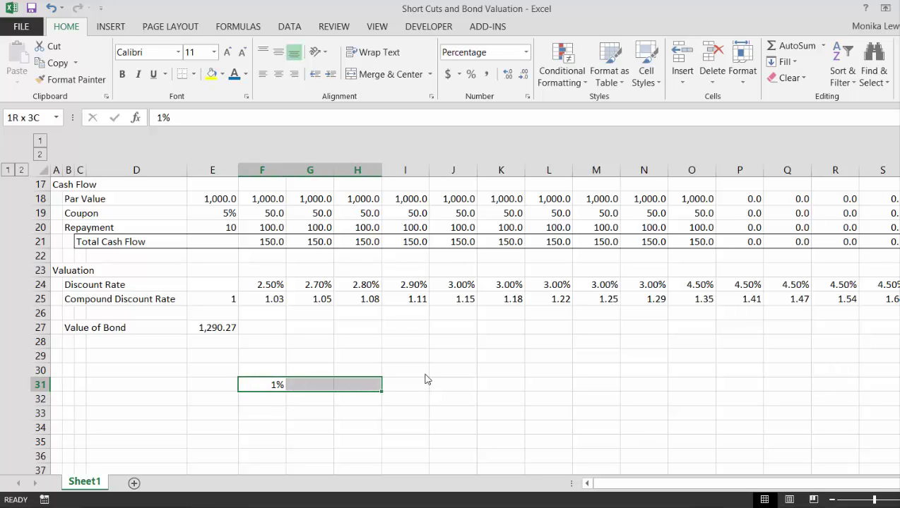
key(shift+Right)
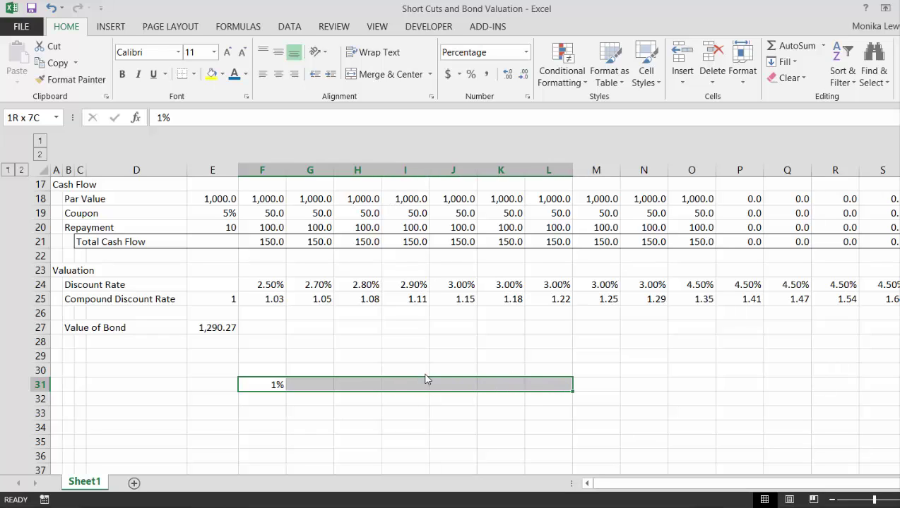
key(Left)
key(Right)
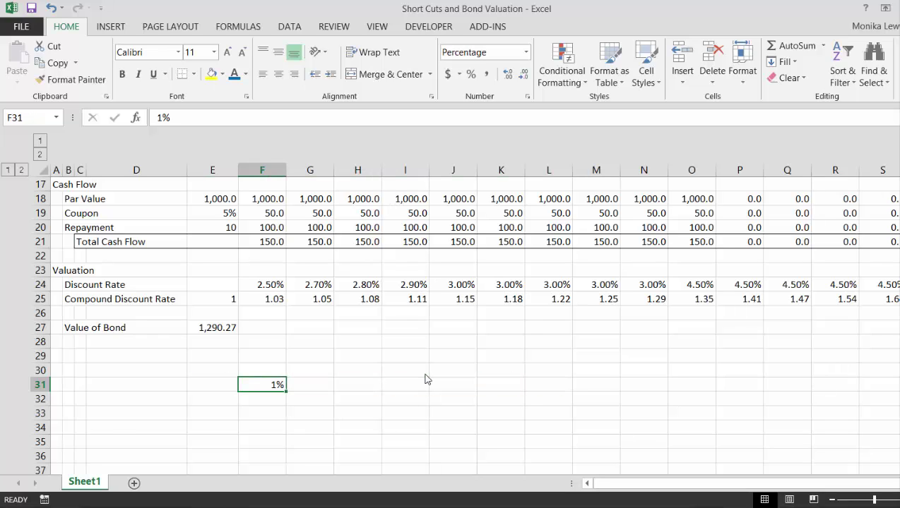
key(alt+e)
key(i)
key(s)
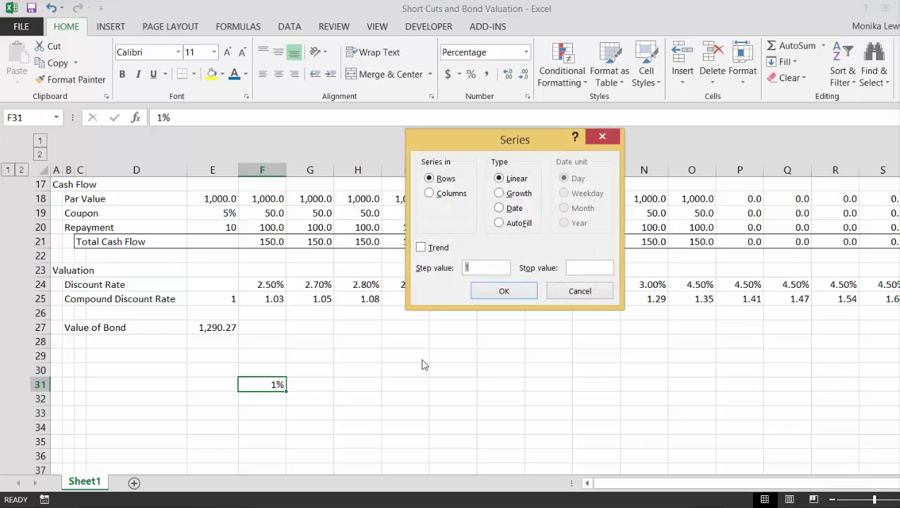
click(486, 269)
key(BackSpace)
text(.005)
key(BackSpace)
key(BackSpace)
text(053%)
key(Return)
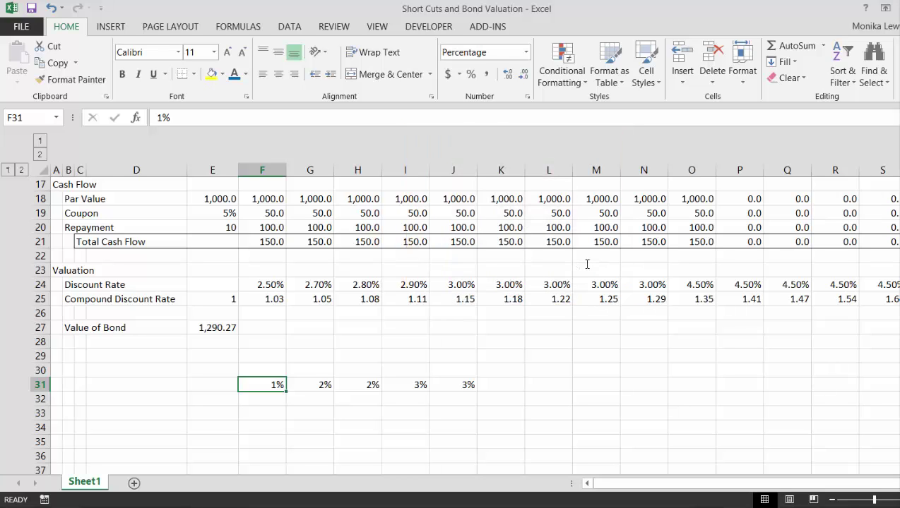
Select the filled rates F31:J31 for decimal formatting.
key(ctrl+shift+Right)
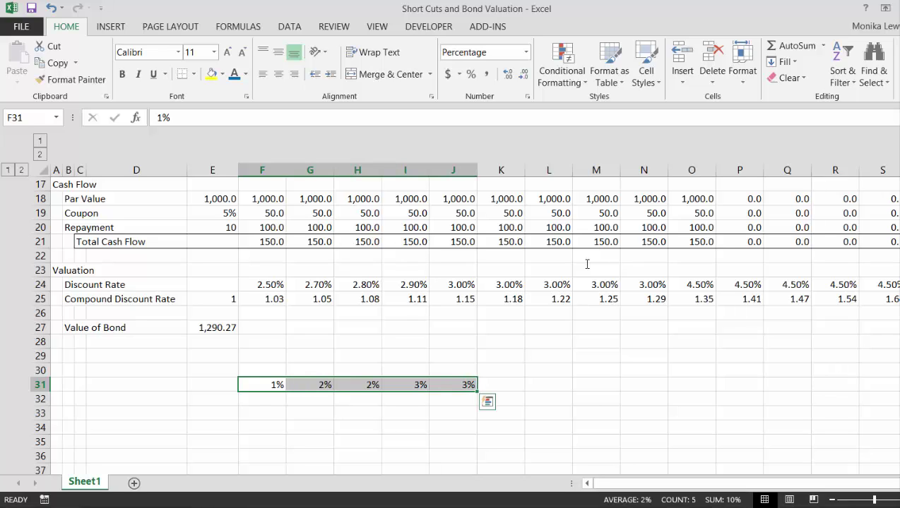
key(alt)
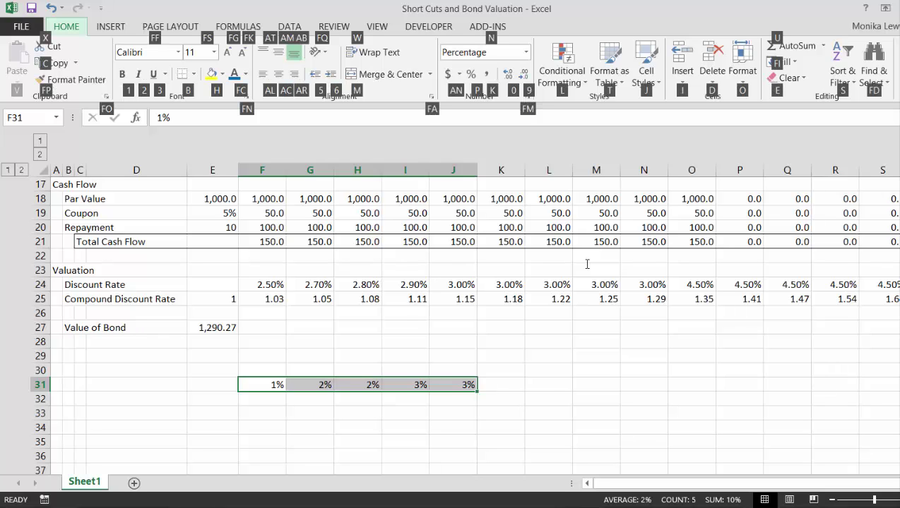
key(alt)
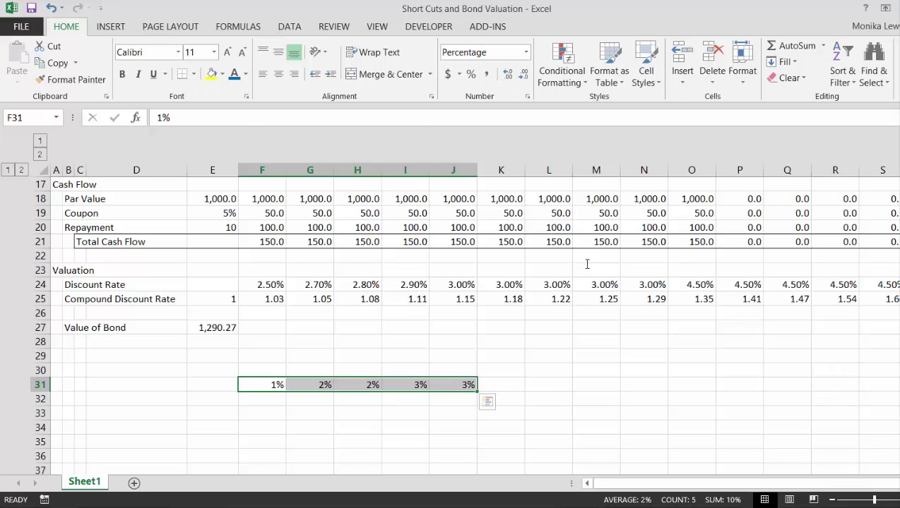
key(alt)
Display the row 31 rates with two decimal places.
key(h)
key(0)
key(alt)
key(h)
key(0)
key(Down)
key(Left)
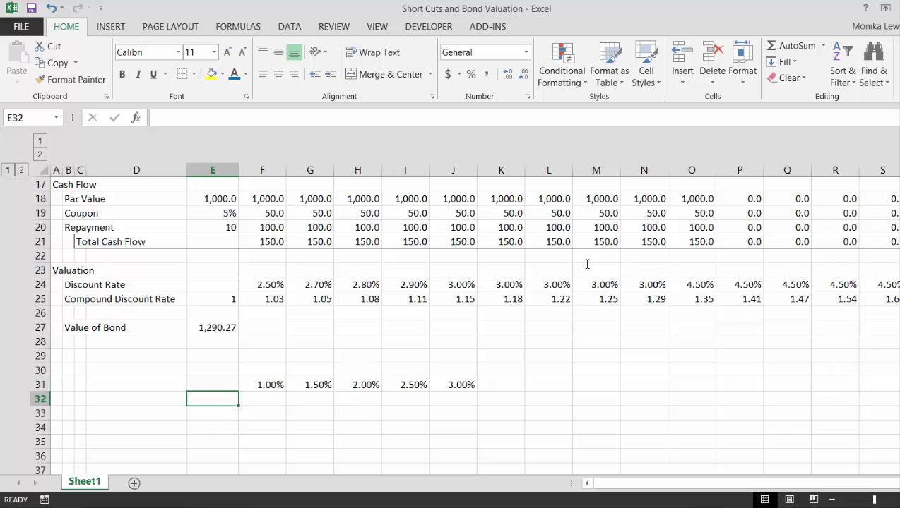
key(Up)
key(Right)
key(Right)
key(Right)
key(Right)
key(Left)
key(Right)
key(Left)
key(Left)
key(Left)
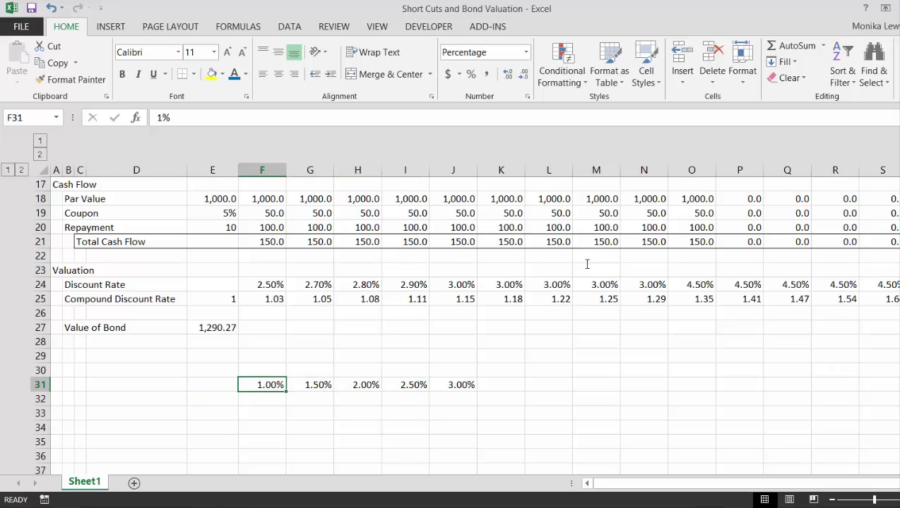
Extend the rate series from F31 in 0.5% steps up to 5.00% in N31.
key(alt)
key(i)
key(Escape)
key(alt)
key(e)
key(i)
key(s)
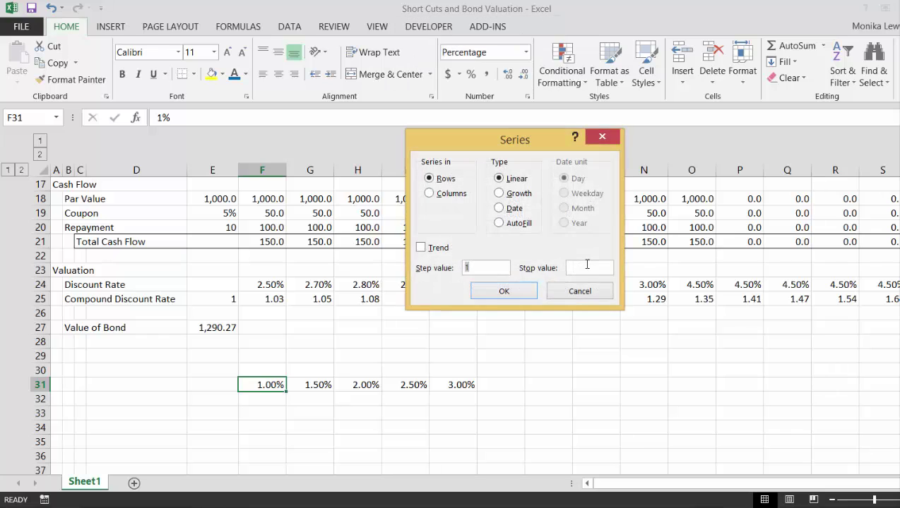
key(BackSpace)
text(.005.05)
key(Return)
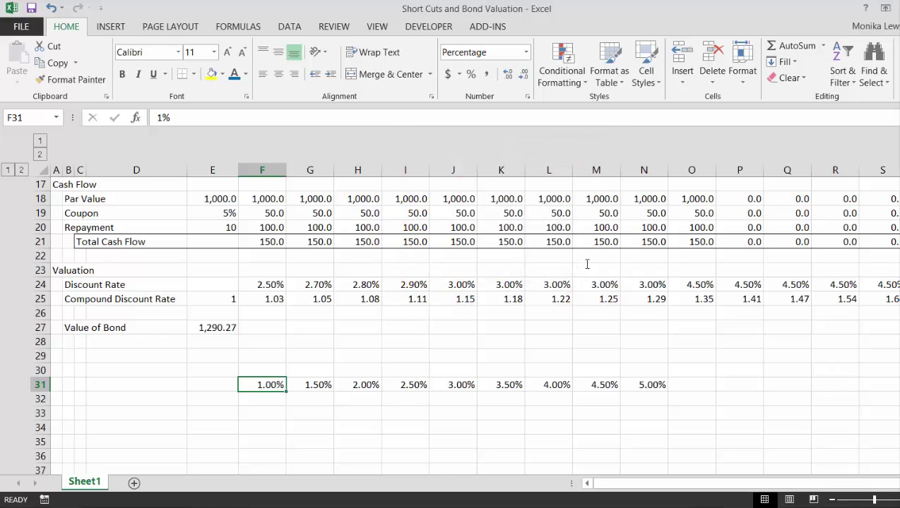
key(Down)
key(Left)
Enter 5 as the first year in E32.
key(Up)
key(Down)
key(Up)
key(Down)
text(5)
key(Return)
key(Up)
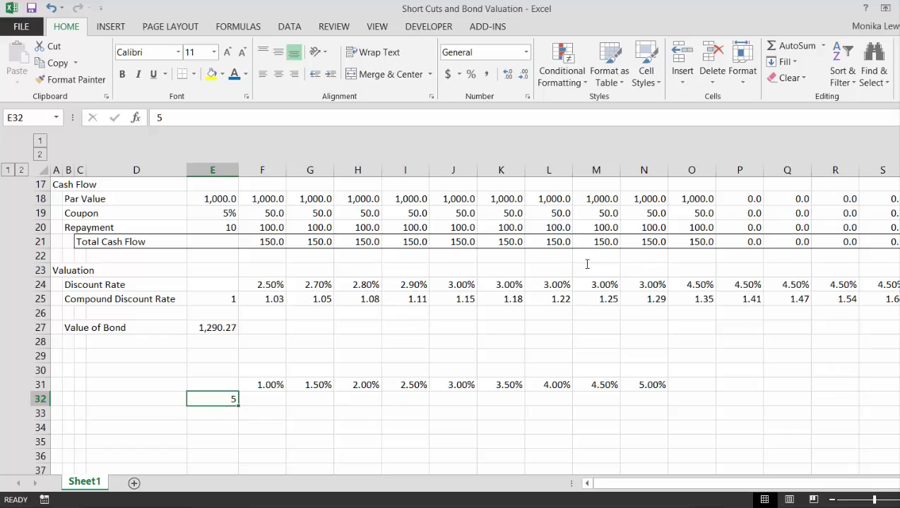
Fill the years down column E as a series with stop value 30, ending at E57.
key(alt)
key(e)
key(i)
key(s)
key(Tab)
key(Tab)
key(Tab)
key(Tab)
key(Tab)
key(Down)
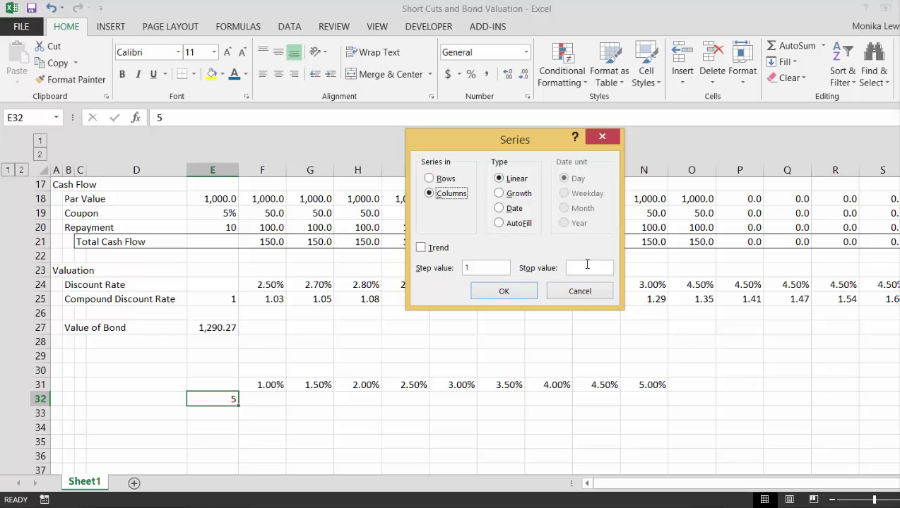
key(Tab)
key(Tab)
key(Tab)
key(Tab)
text(30)
key(Return)
key(Down)
key(Down)
key(Down)
key(Down)
key(Down)
key(Down)
key(Down)
key(Down)
key(Down)
key(Down)
key(Down)
key(Down)
key(Down)
key(Down)
key(Down)
key(Down)
key(Down)
key(Down)
key(Down)
key(Down)
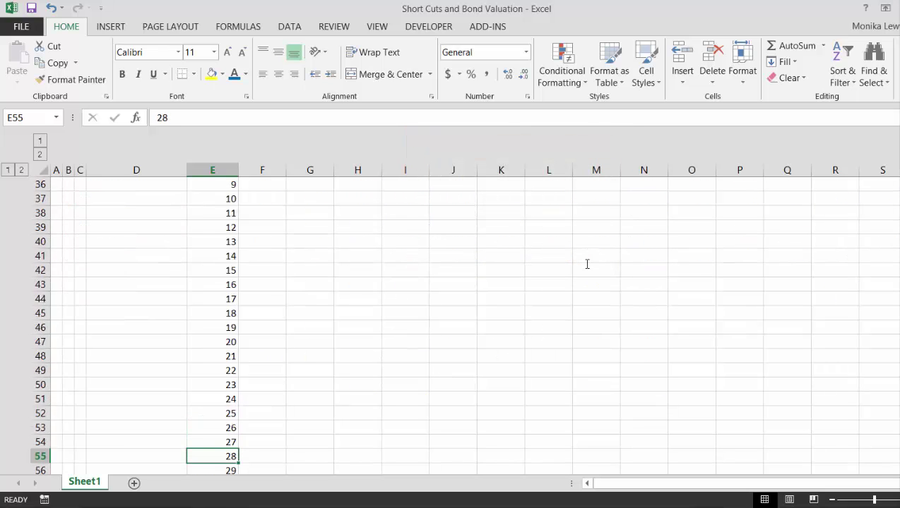
key(Up)
key(Up)
key(Up)
key(Up)
key(Up)
key(Up)
key(Up)
key(Up)
key(Up)
key(Up)
key(Up)
key(Up)
key(Up)
key(Up)
key(Up)
key(Up)
key(Up)
key(Up)
key(Up)
key(Up)
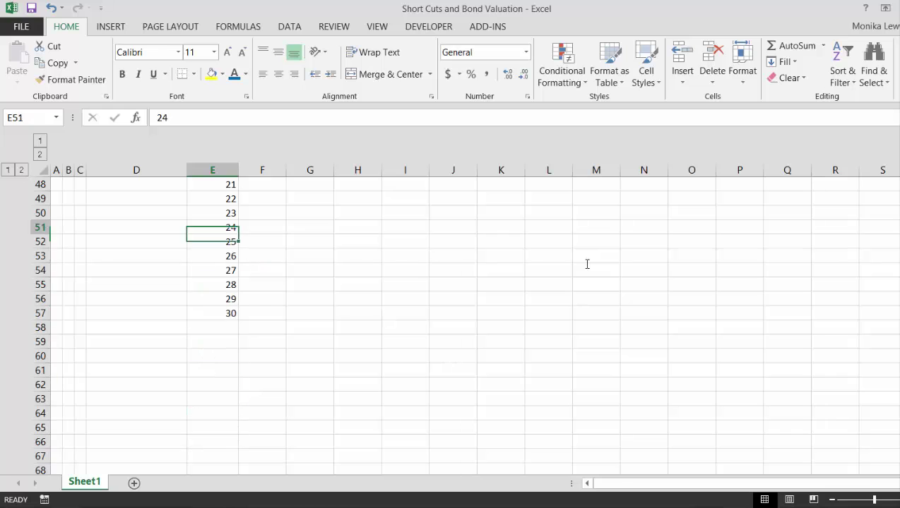
key(Up)
key(Up)
key(Up)
key(Up)
key(Up)
key(Up)
key(Up)
key(Up)
key(Up)
key(Up)
key(Up)
key(Up)
key(Up)
key(Up)
key(Up)
key(Up)
key(Down)
key(Down)
key(Down)
key(Down)
key(Down)
key(Down)
key(Down)
key(Down)
key(Down)
key(Down)
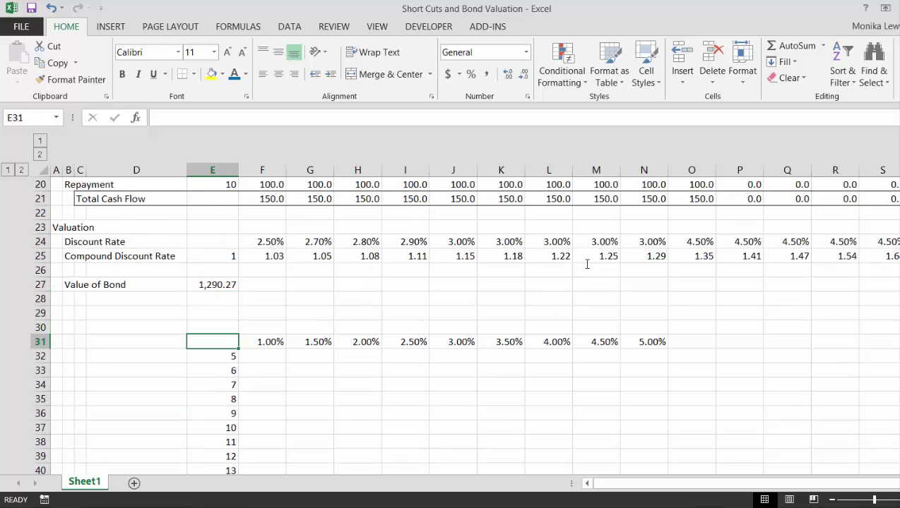
Link corner cell E31 to the Value of Bond with =E27 (1,290.27).
text(=)
key(Up)
key(Up)
key(Up)
key(Up)
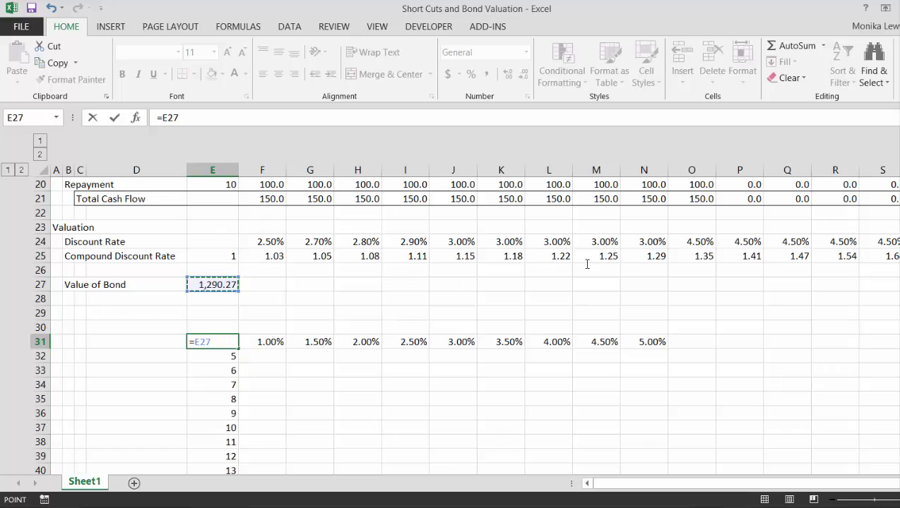
key(Return)
key(Up)
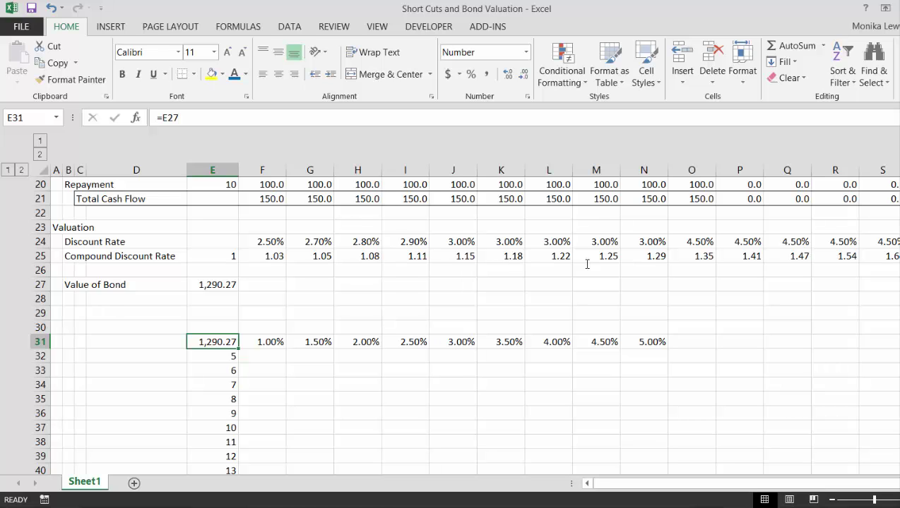
Select the grid E31:N57 and bring up the Data Table dialog.
key(ctrl+shift+Right)
key(ctrl+shift+Down)
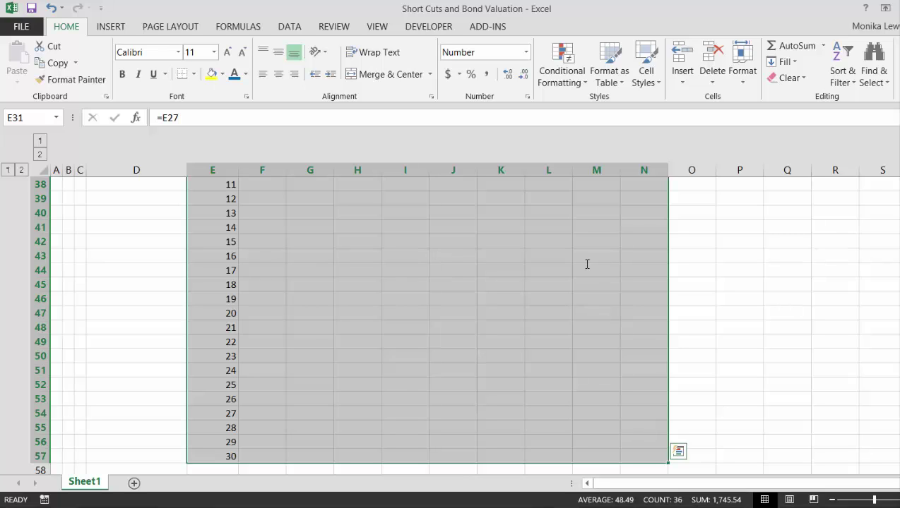
key(Up)
key(Up)
key(Down)
key(Down)
key(ctrl+shift+Right)
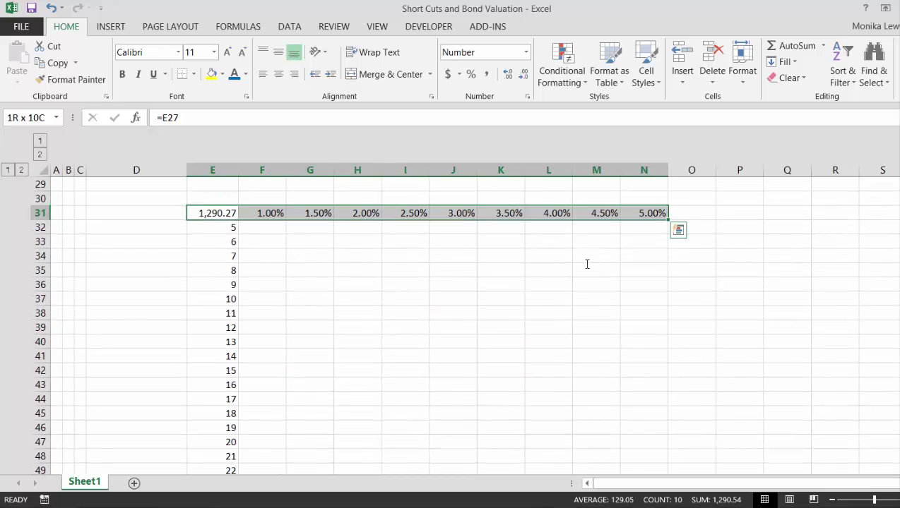
key(ctrl+shift+Down)
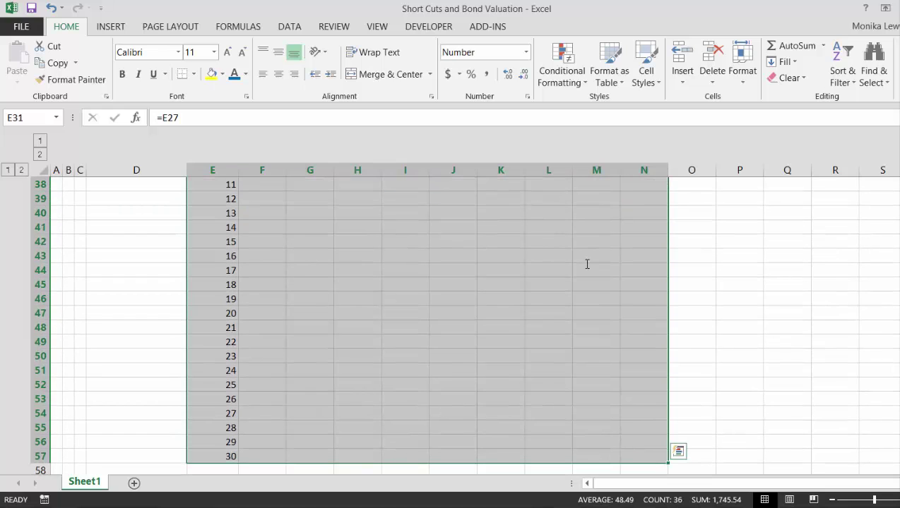
key(alt+d)
key(t)
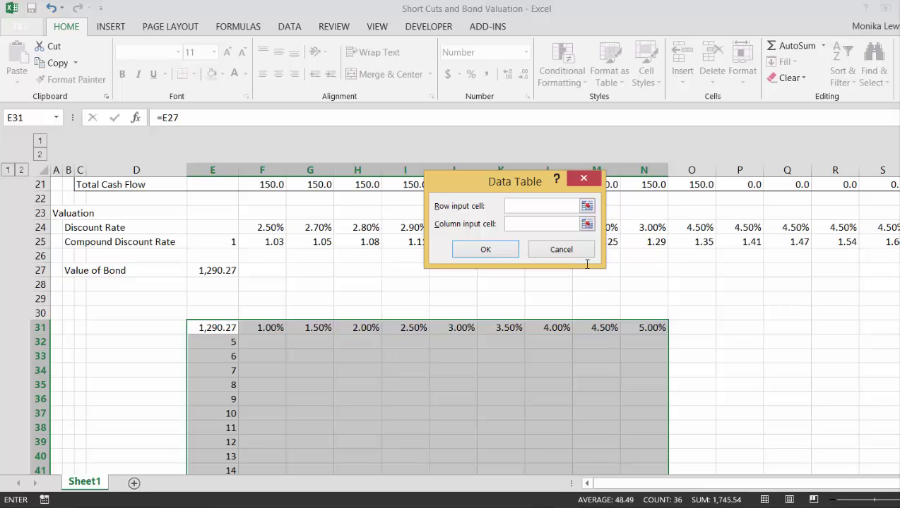
Set the data table's row input cell to the credit spread $E$11.
click(587, 206)
click(251, 209)
key(Up)
key(Up)
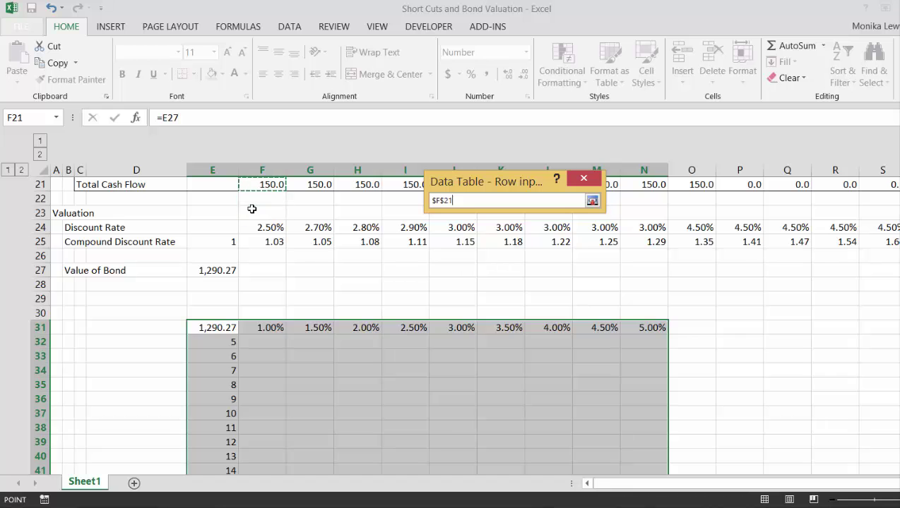
key(Up)
key(Up)
key(Up)
key(Up)
key(Up)
key(Up)
key(Up)
key(Up)
key(Up)
key(Up)
key(Up)
key(Up)
key(Up)
key(Up)
key(Down)
key(Down)
key(Down)
key(Down)
key(Left)
key(Return)
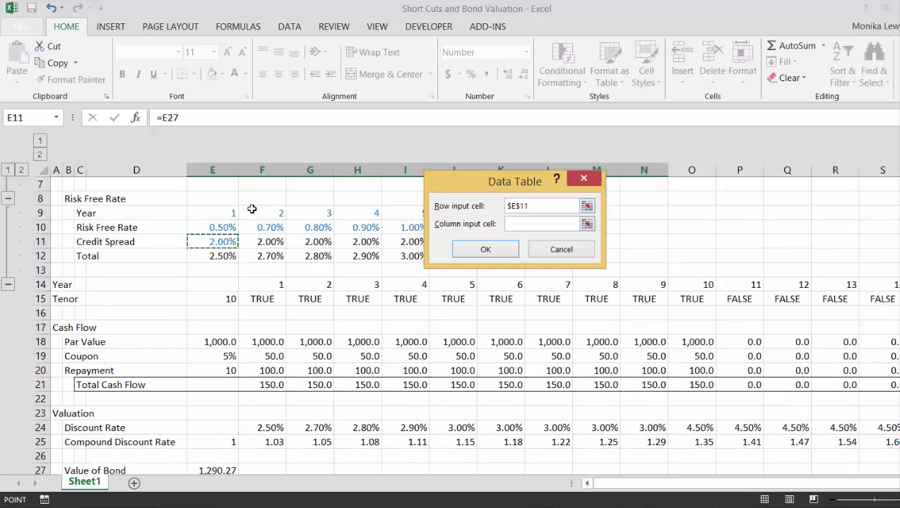
Set the column input cell to tenor $E$6 and create the table in F32:N57.
click(504, 224)
click(292, 194)
key(Up)
key(Up)
key(Up)
key(Up)
key(Up)
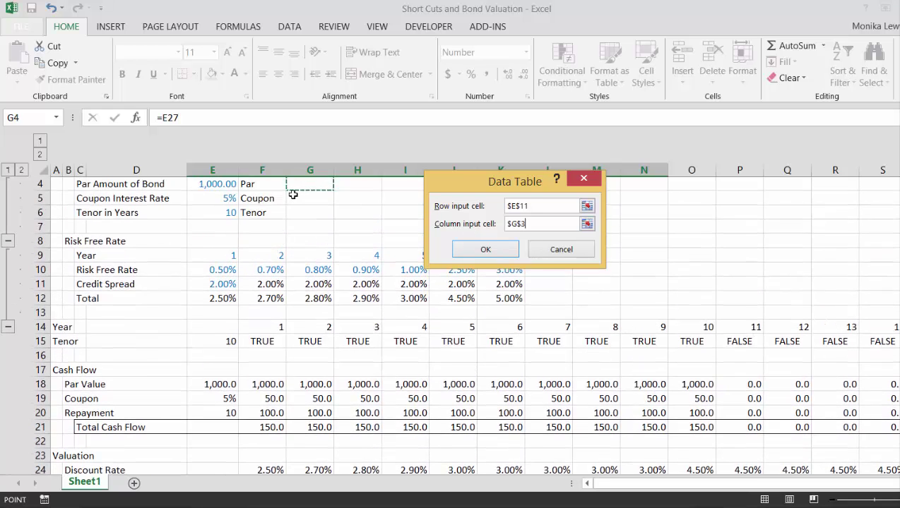
key(Down)
key(Down)
key(Down)
key(Left)
key(Left)
key(Return)
key(Down)
key(Down)
key(Down)
key(Down)
key(Down)
key(Down)
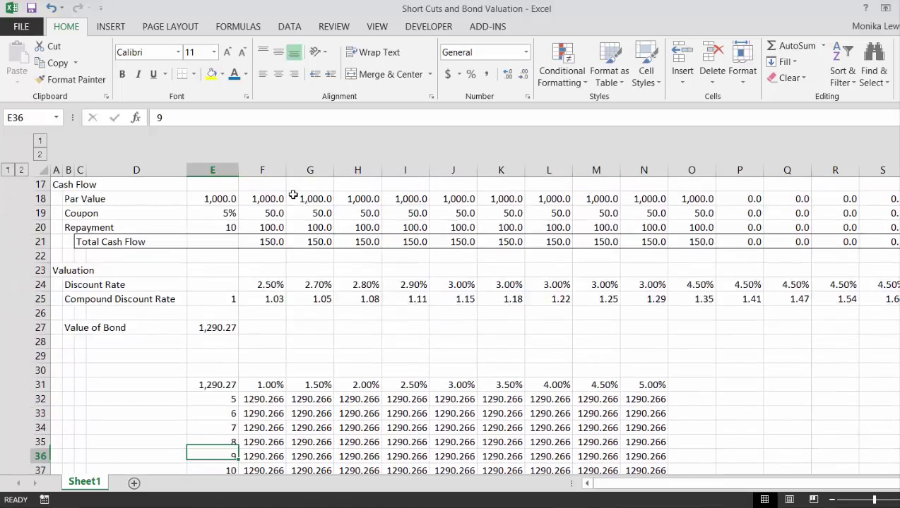
key(Down)
key(Down)
key(Down)
key(Down)
key(Down)
key(Down)
key(Down)
key(Down)
key(Down)
key(Down)
key(Down)
key(Down)
key(Up)
key(Up)
key(Up)
key(Up)
key(Up)
key(Up)
key(Up)
key(Up)
key(Up)
key(Up)
key(Up)
key(Up)
key(Up)
key(Up)
key(Up)
key(Up)
key(Up)
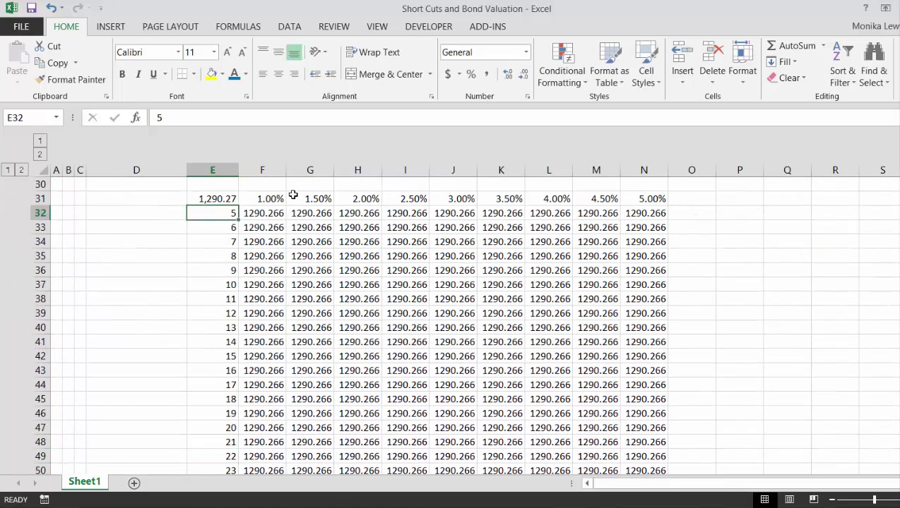
key(Right)
key(ctrl+shift+Right)
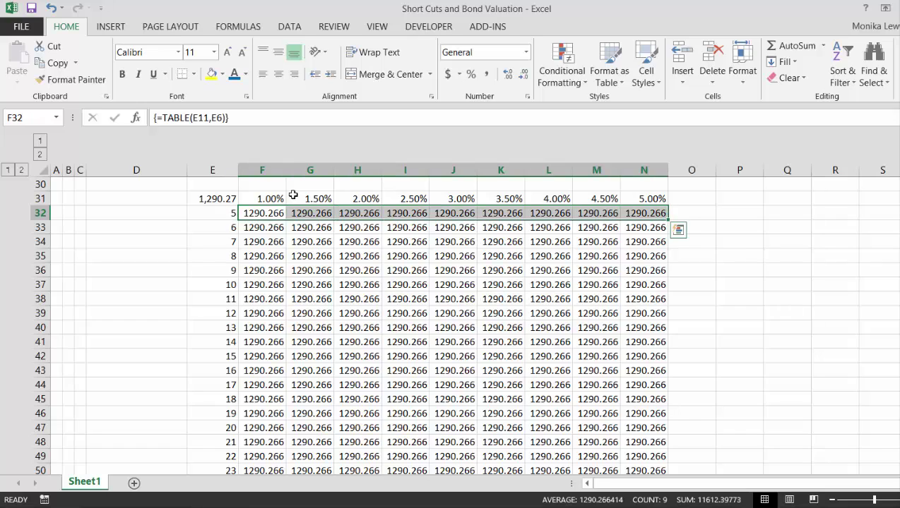
Give results F32:N57 Comma style and recalculate the sheet, e.g. 1,188.76 at F32.
key(ctrl+shift+Down)
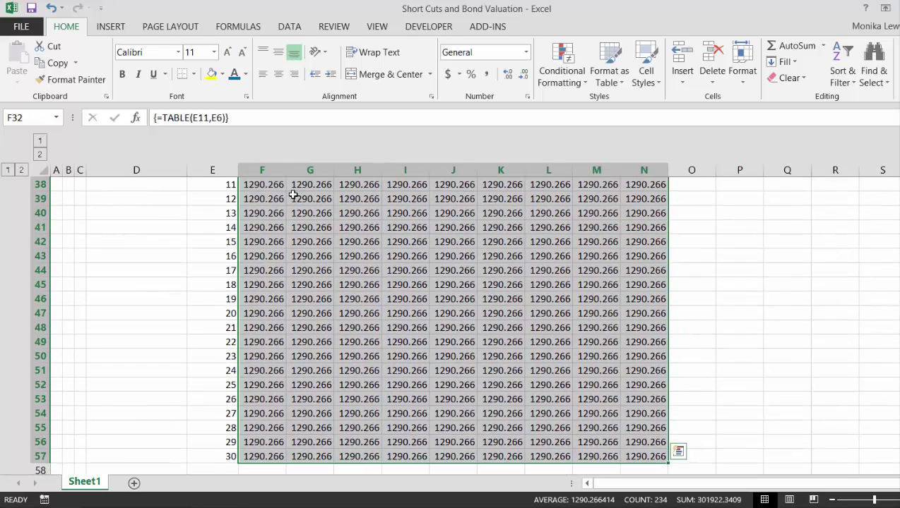
key(ctrl+shift+1)
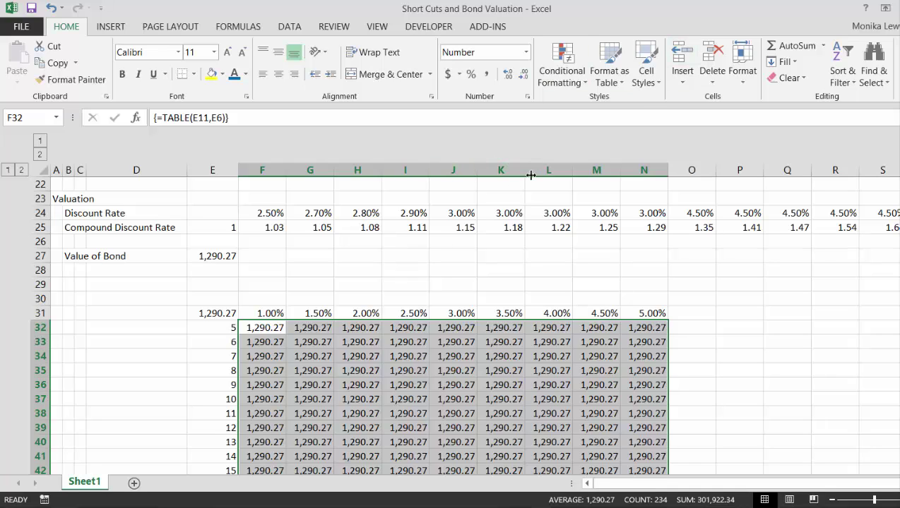
click(239, 26)
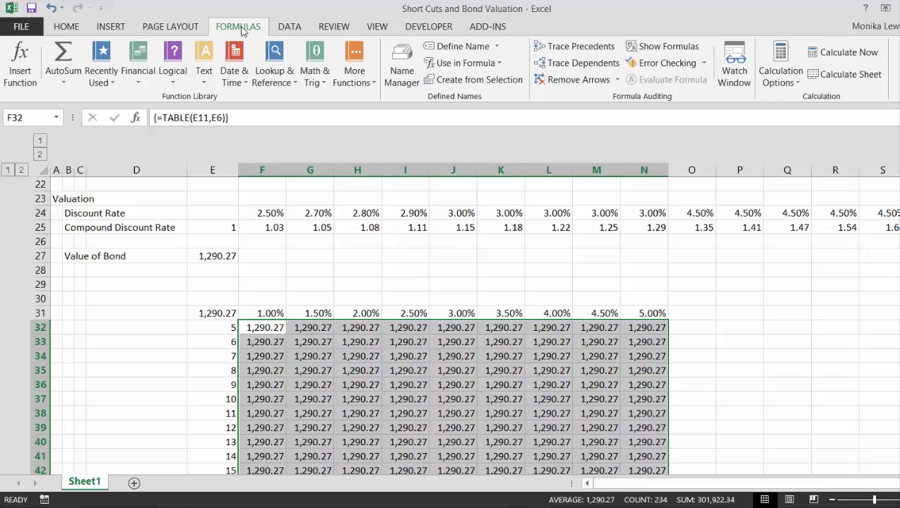
click(830, 79)
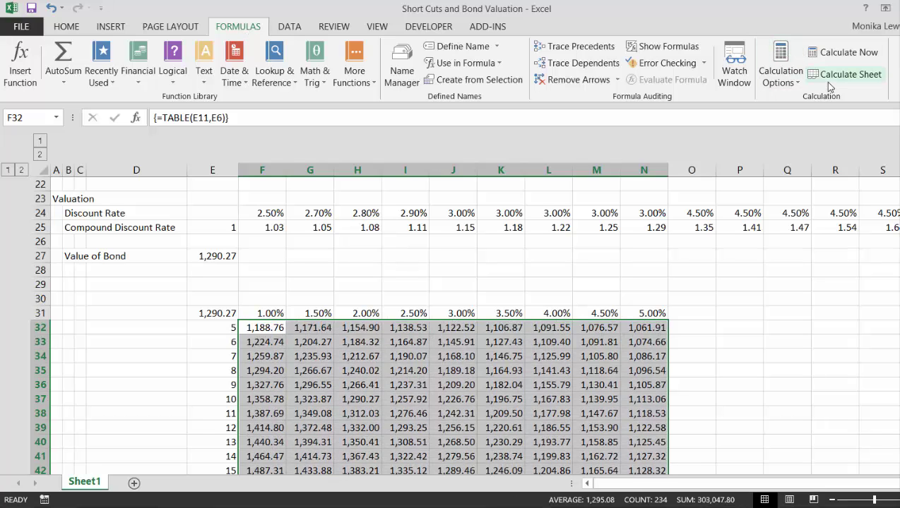
key(Down)
key(Down)
key(Down)
key(Down)
key(Down)
key(Down)
key(Down)
key(Down)
key(Down)
key(Down)
key(Down)
key(Down)
key(Down)
key(Down)
key(Down)
key(Down)
key(Down)
key(Down)
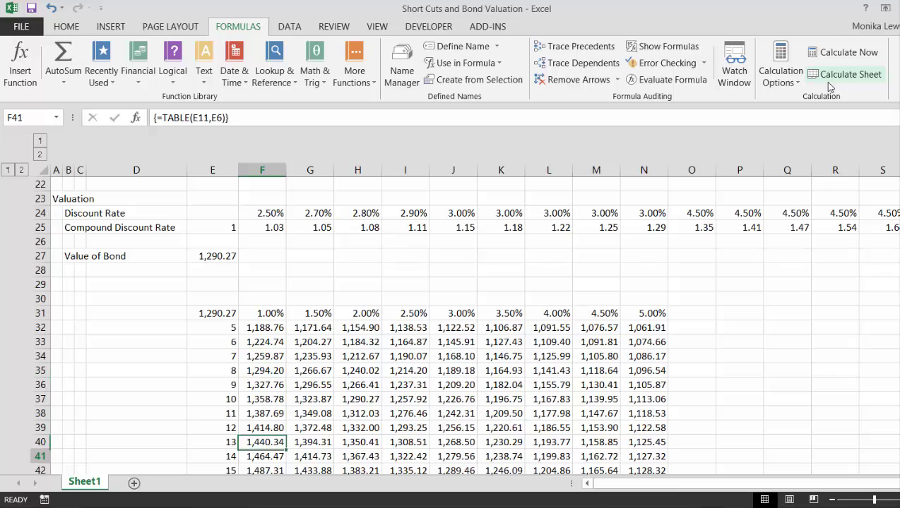
key(Up)
key(Up)
key(Up)
key(Up)
key(Up)
key(Up)
key(Up)
key(Up)
key(Up)
key(Up)
key(Up)
key(Up)
key(Up)
key(Up)
key(Up)
key(Up)
key(Up)
key(Up)
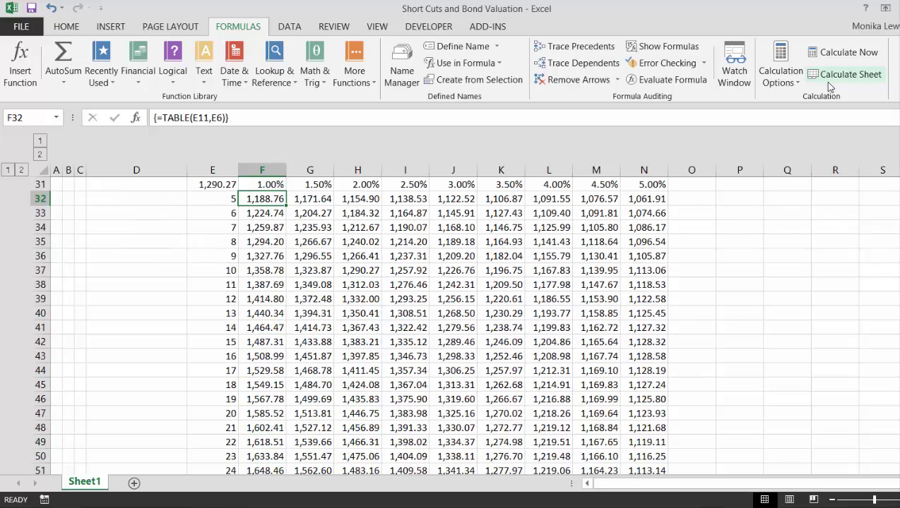
Select the 5-year and 10-year bond value rows, E32:N32 and E37:N37.
key(Right)
key(Right)
key(Right)
key(Right)
key(Left)
key(Left)
key(Left)
key(Left)
key(Left)
key(Right)
key(Right)
key(Right)
key(Left)
key(Left)
key(Left)
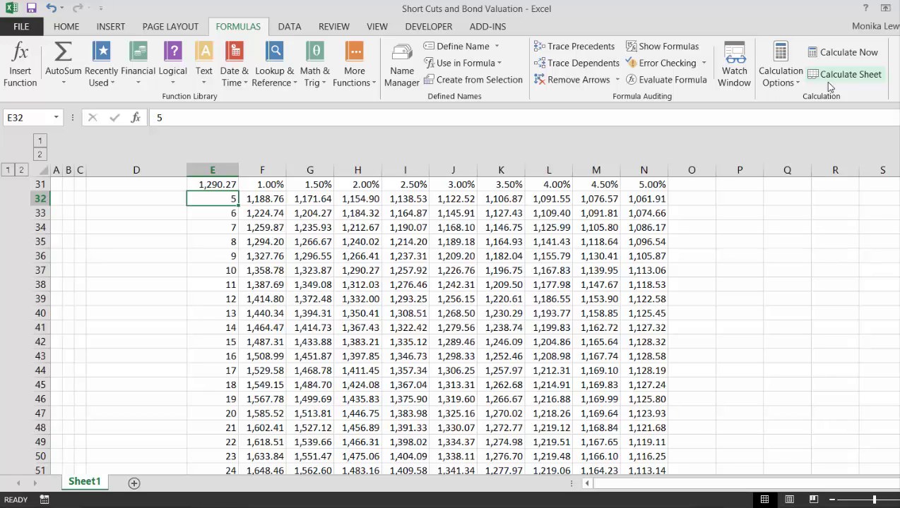
key(ctrl+shift+Right)
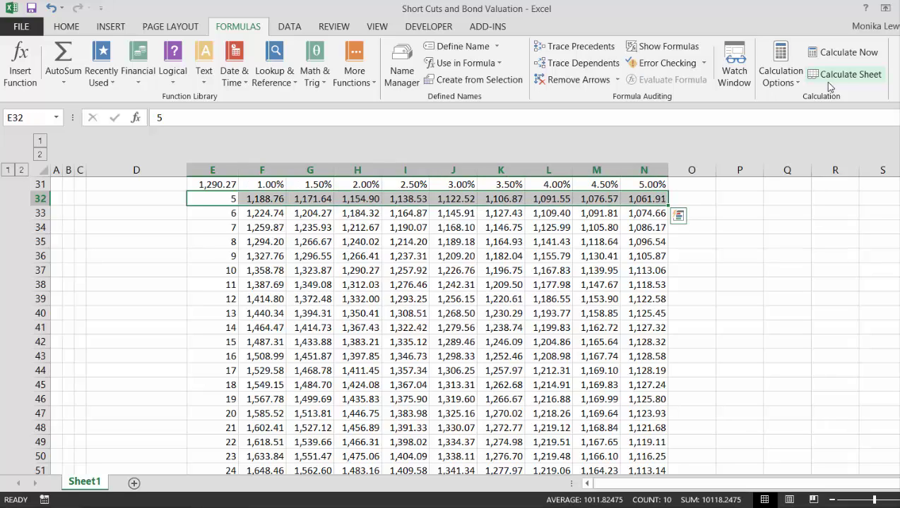
key(F8)
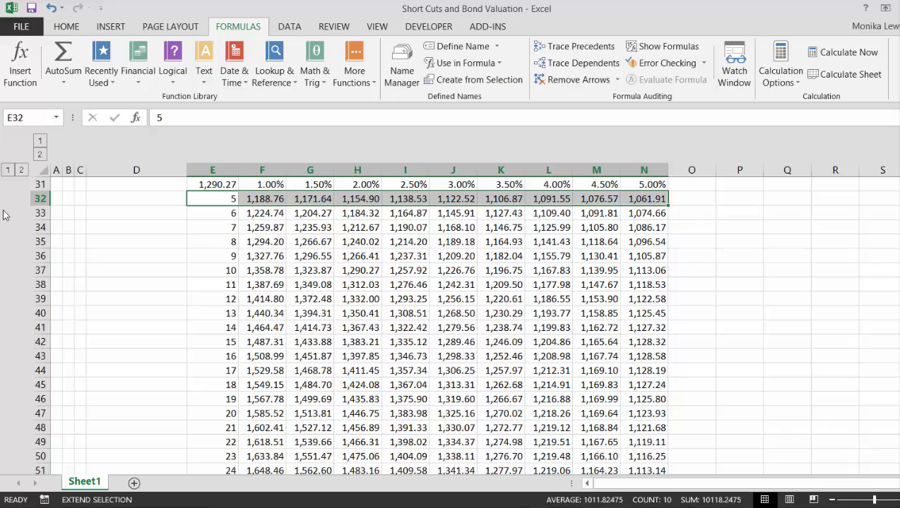
key(shift+F8)
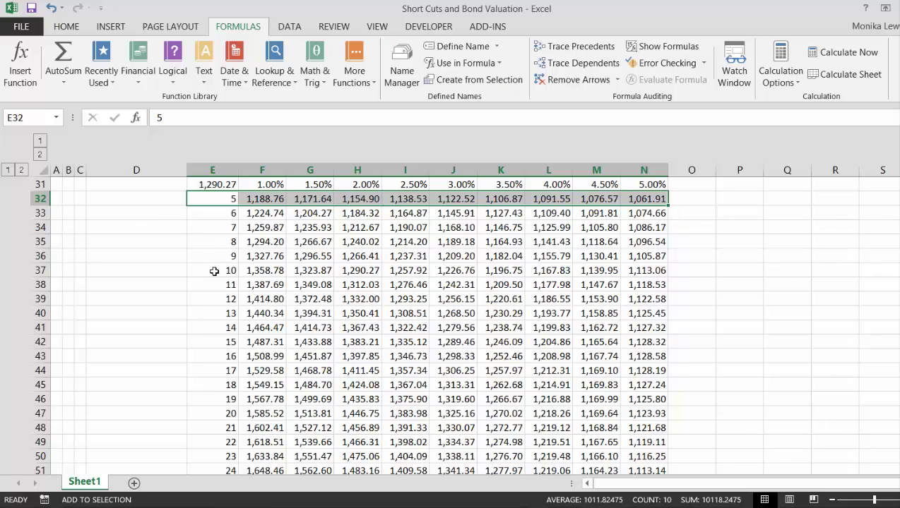
click(214, 271)
key(ctrl+shift+Right)
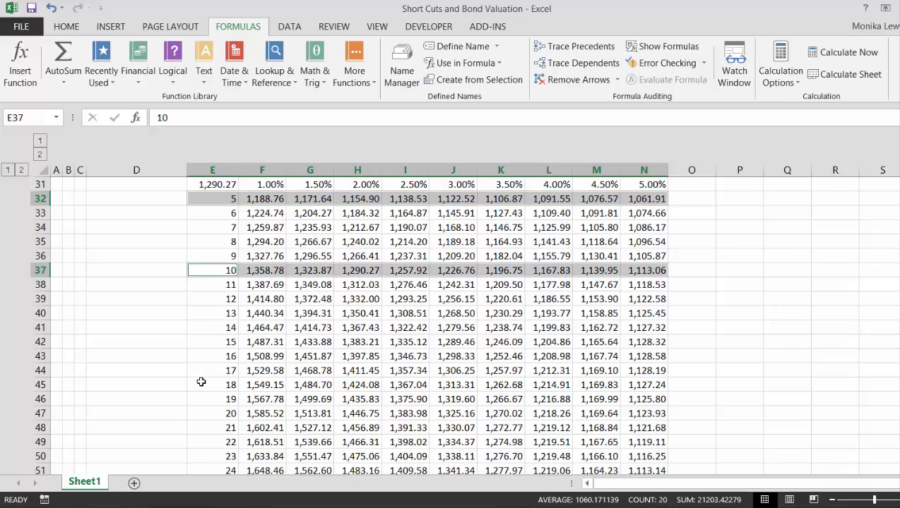
Add rows E47:N47 and E57:N57, then chart all four rows as columns on Chart1.
key(shift+F8)
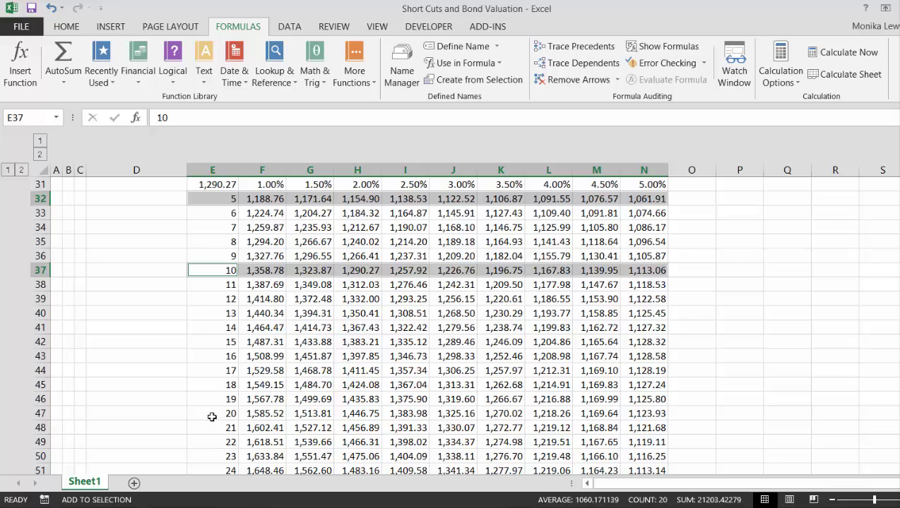
click(212, 417)
key(ctrl+shift+Right)
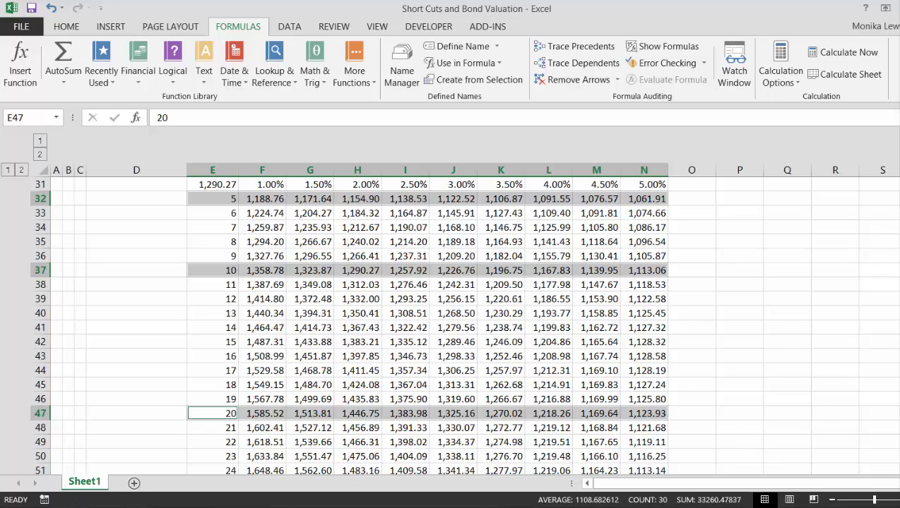
scroll(198, 268, down, 4)
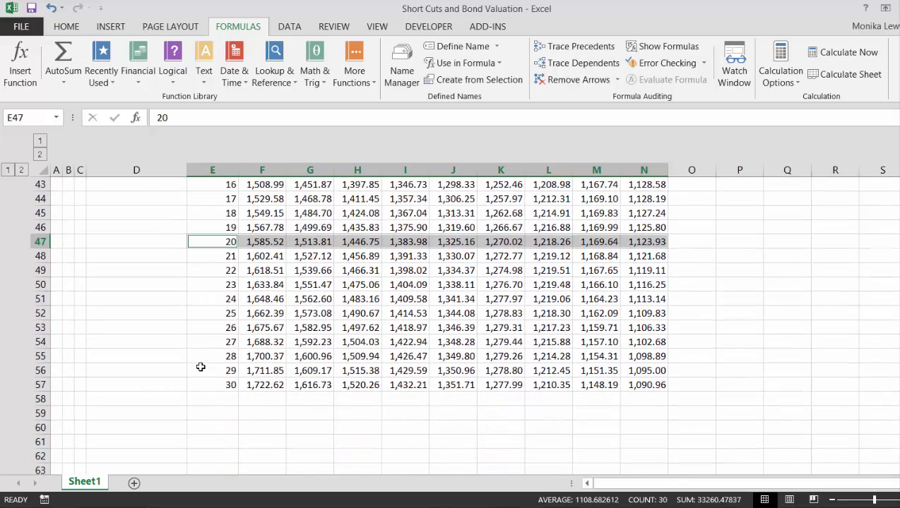
key(shift+F8)
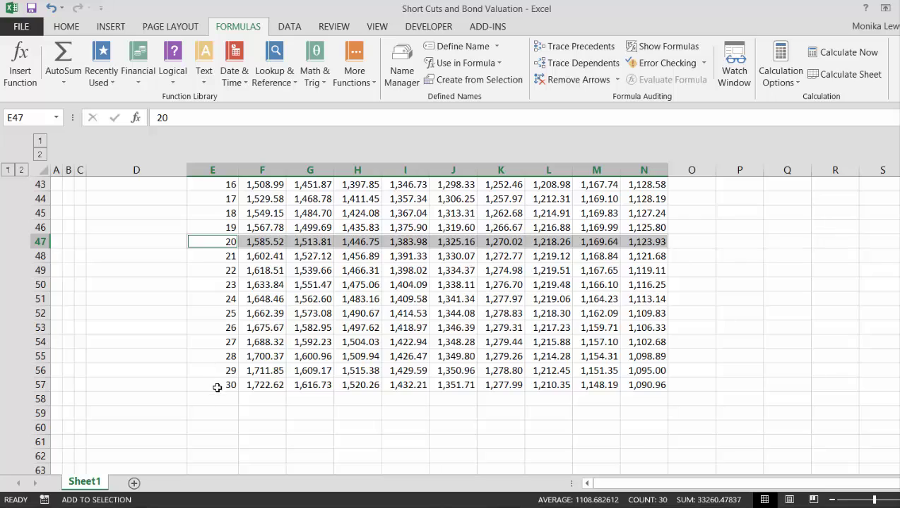
click(222, 388)
key(ctrl+shift+Right)
key(F11)
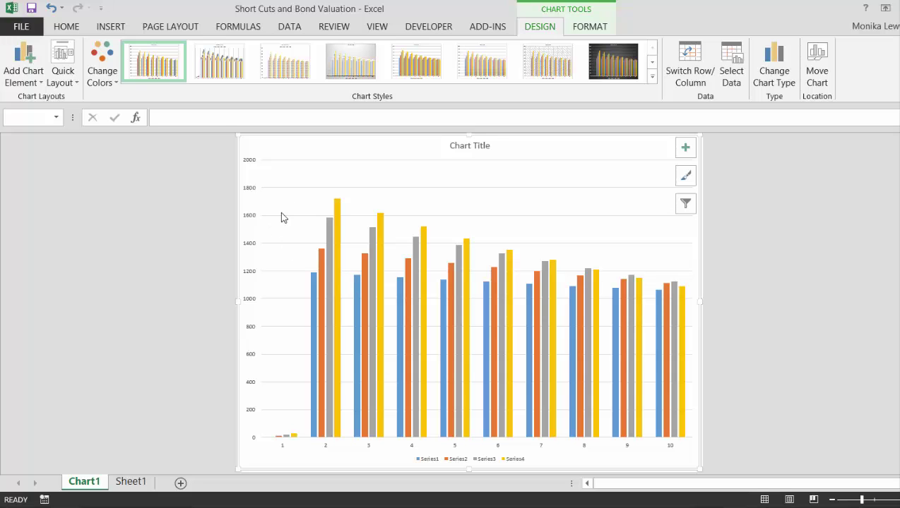
Read the chart's bar values, then delete the Chart1 sheet, leaving Sheet1.
mouse_move(336, 206)
mouse_move(615, 299)
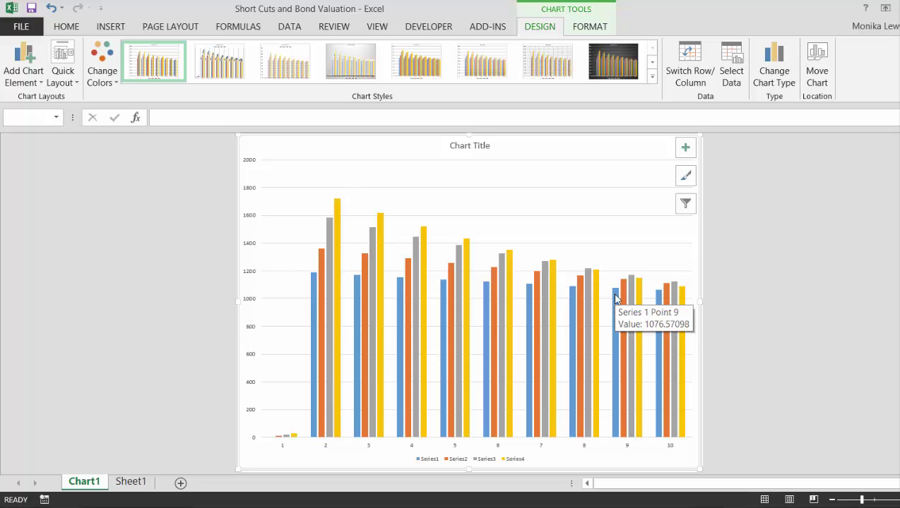
key(alt+e)
key(l)
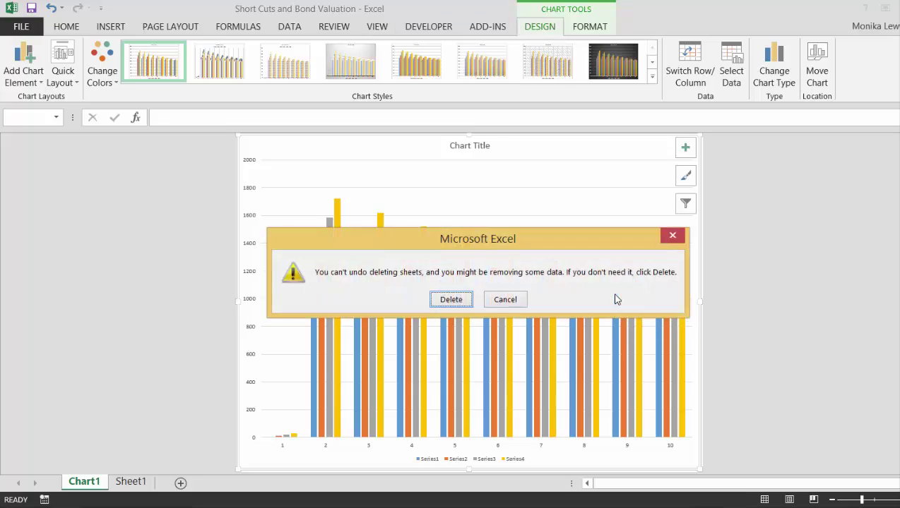
key(Return)
key(Up)
key(Up)
key(Up)
key(Up)
key(Up)
key(Up)
key(Up)
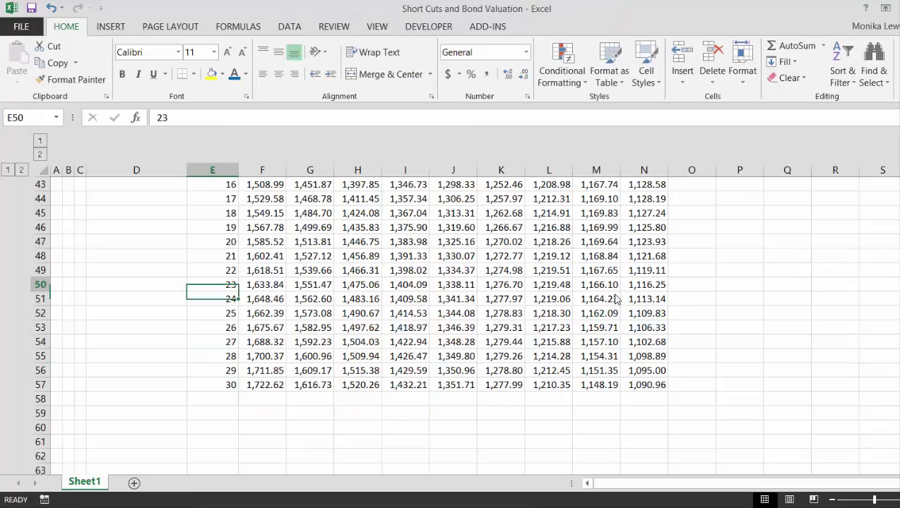
Make all of column A bold, starting from the Assumptions heading in A1.
key(Up)
key(Up)
key(Up)
key(Up)
key(Up)
key(Up)
key(Up)
key(Up)
key(Up)
key(Up)
key(Up)
key(Up)
key(Up)
key(Up)
key(Up)
key(Up)
key(Up)
key(Up)
key(Up)
key(Up)
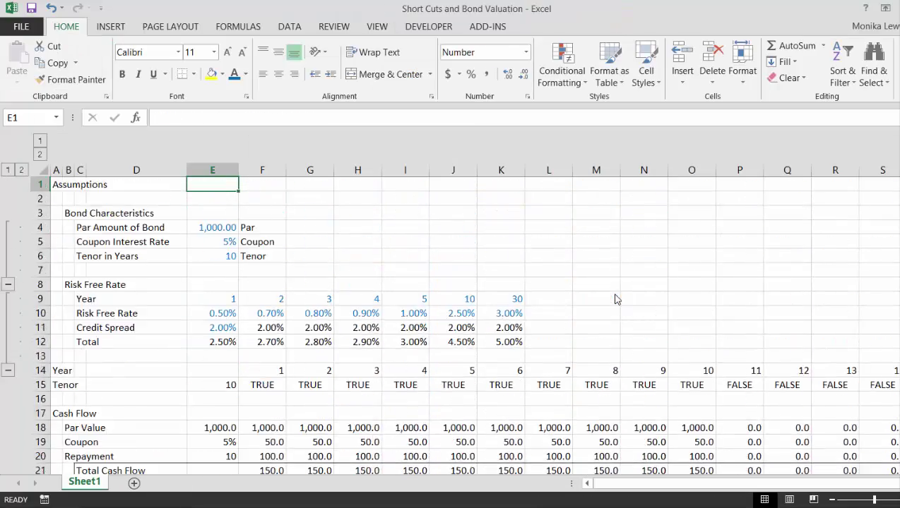
key(Left)
key(Left)
key(Left)
key(Left)
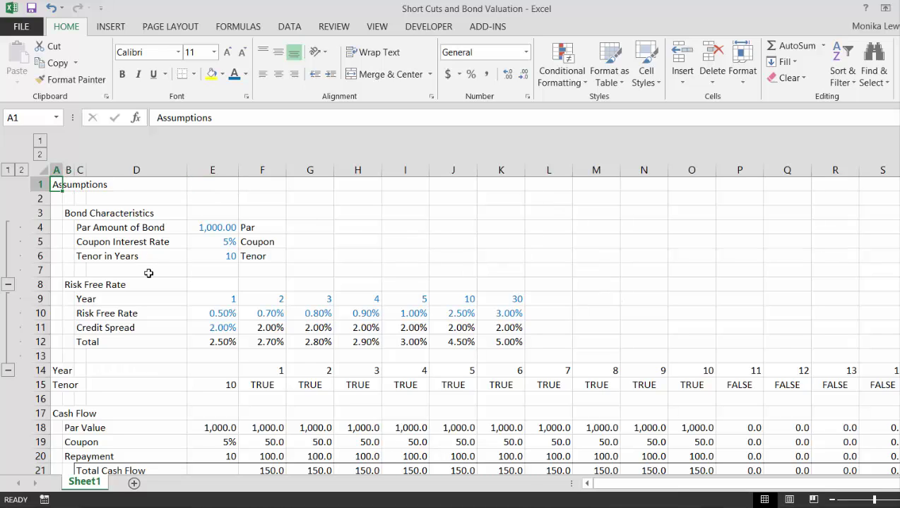
key(ctrl+space)
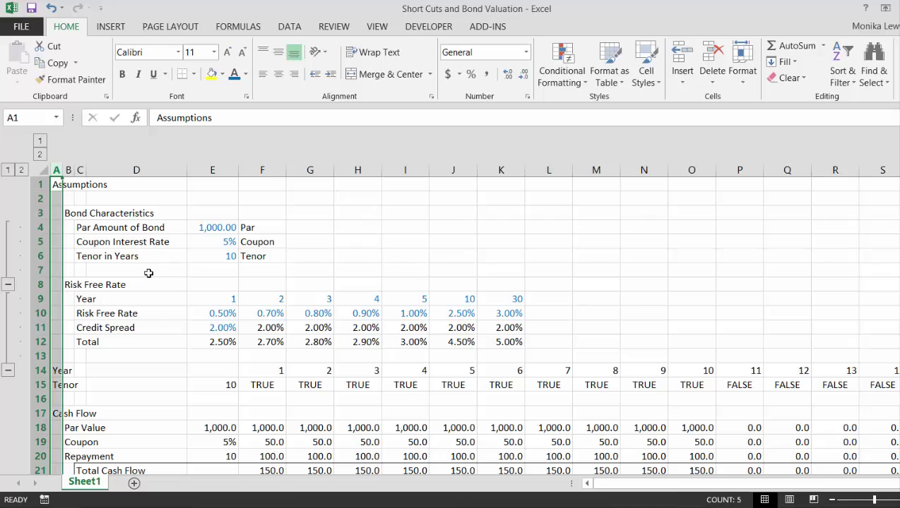
key(ctrl+b)
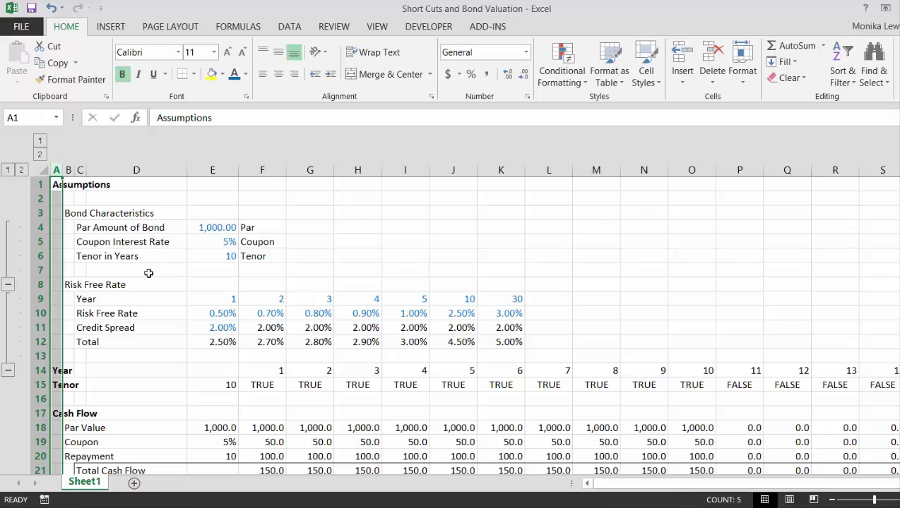
key(Down)
key(Down)
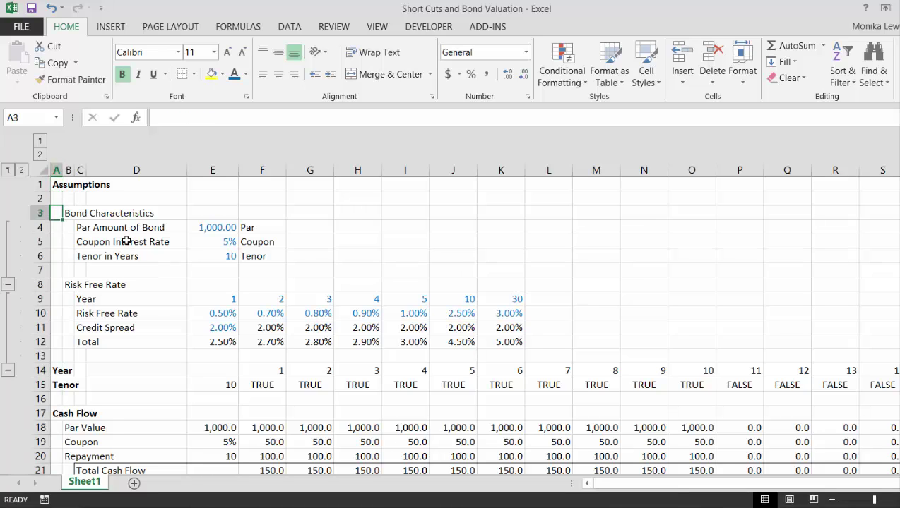
Make column B bold italic and review its labels down through the data table.
click(67, 168)
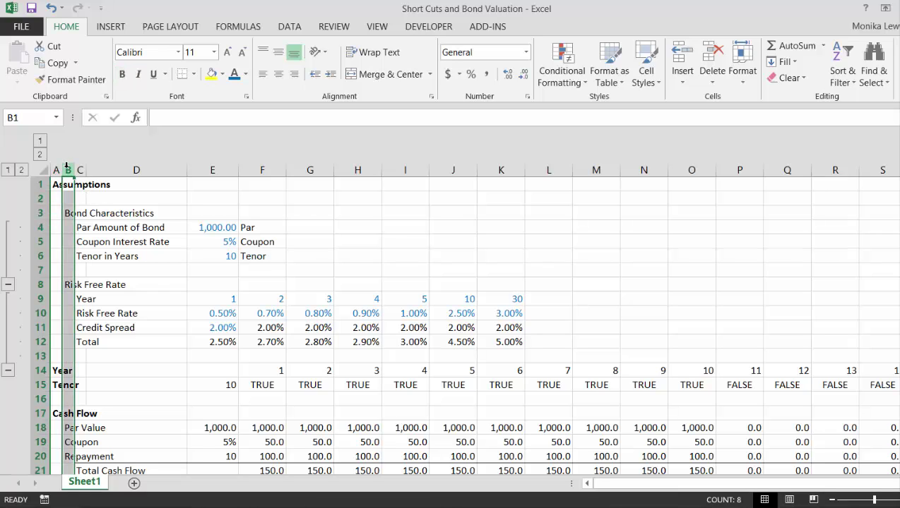
key(ctrl+b)
key(ctrl+i)
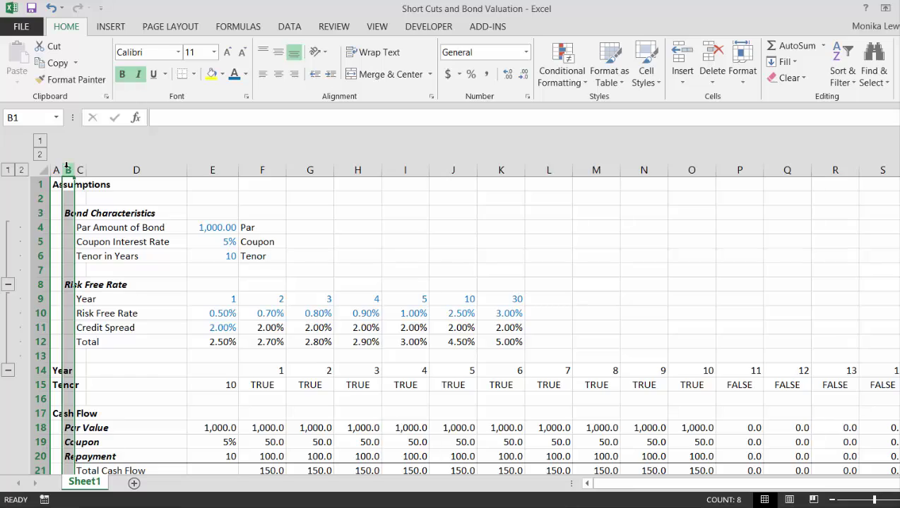
key(Down)
key(Down)
key(Down)
key(Down)
key(Down)
key(Down)
key(Down)
key(Down)
key(Down)
key(Down)
key(Down)
key(Down)
key(Down)
key(Down)
key(Down)
key(Down)
key(Down)
key(Down)
key(Down)
key(Down)
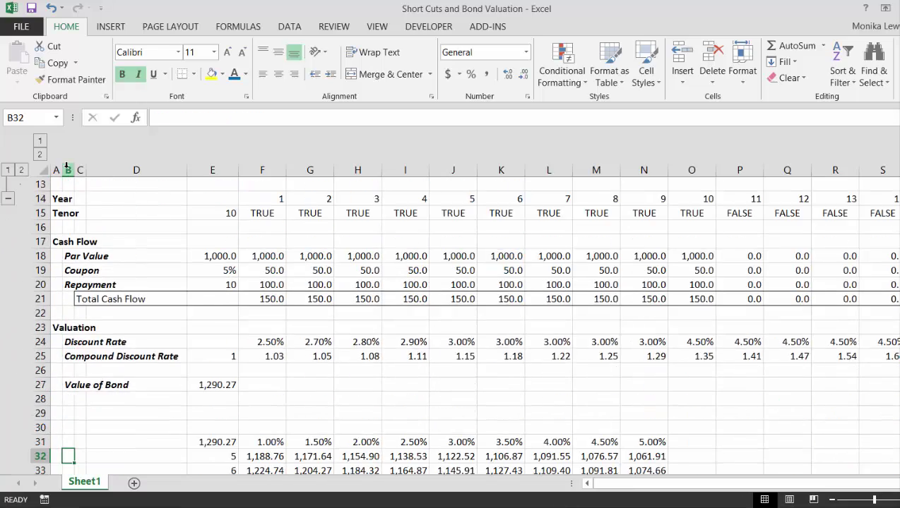
key(Down)
key(Down)
key(Down)
key(Down)
key(Down)
key(Down)
key(Down)
key(Down)
key(Down)
key(Down)
key(Down)
key(Down)
key(Down)
key(Down)
key(Down)
key(Down)
key(Down)
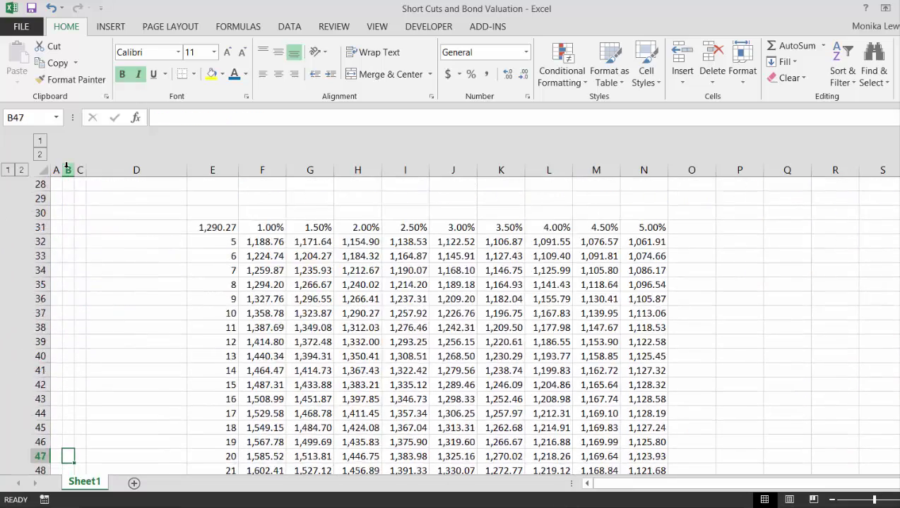
key(Up)
key(Up)
key(Up)
key(Up)
key(Up)
key(Up)
key(Up)
key(Up)
key(Up)
key(Up)
key(Up)
key(Up)
key(Up)
key(Up)
key(Up)
key(Up)
key(Up)
key(Up)
key(Up)
key(Up)
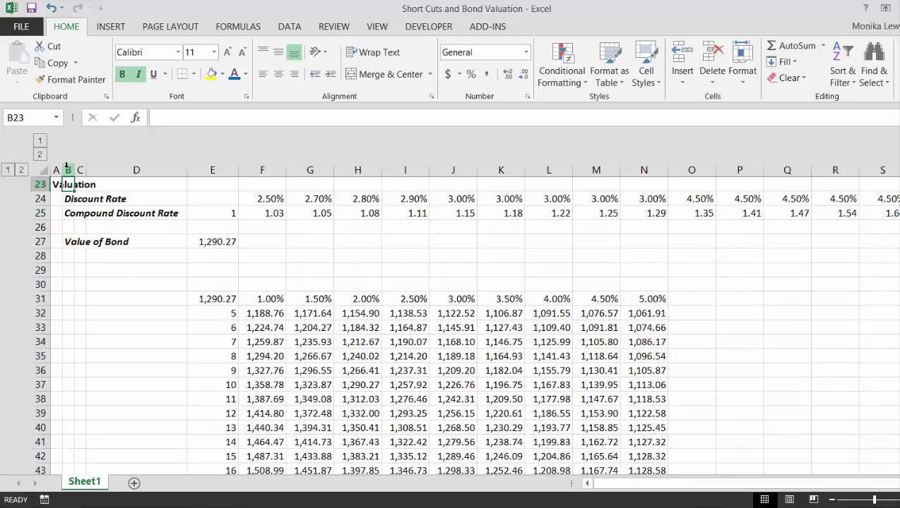
key(Down)
key(Down)
key(Down)
key(Down)
key(Down)
key(Down)
key(Down)
key(Down)
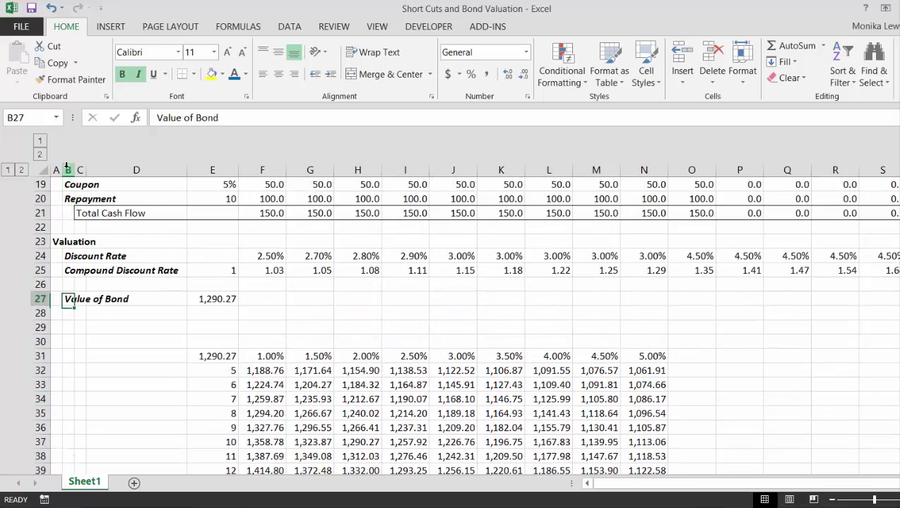
key(Up)
key(Up)
key(Up)
key(Up)
key(Up)
key(Up)
key(Up)
key(Up)
key(Up)
key(Up)
key(Up)
key(Up)
key(Up)
key(Up)
key(Up)
key(Up)
key(Up)
key(Up)
key(Up)
key(Up)
key(Up)
key(Up)
key(Up)
key(Up)
key(Up)
key(Up)
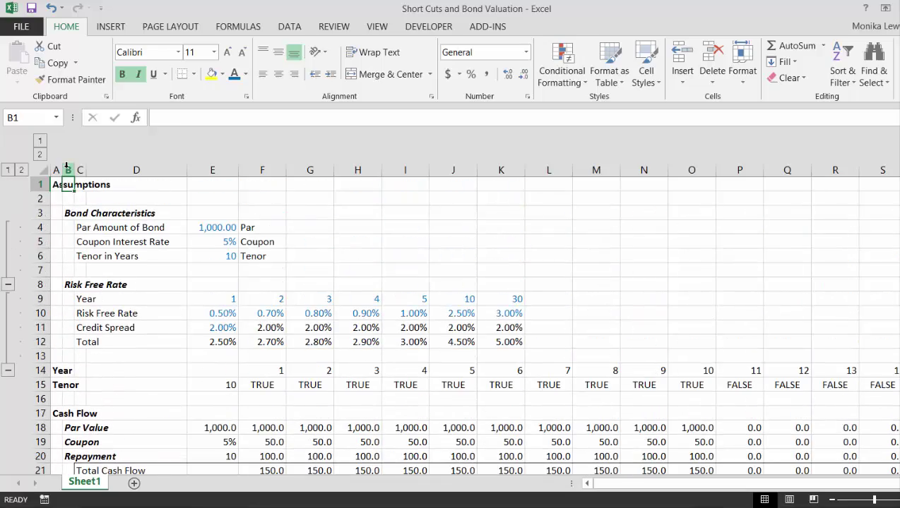
key(Down)
key(Down)
key(Down)
key(Down)
key(Down)
key(Down)
key(Down)
key(Down)
key(Down)
key(Down)
key(Down)
key(Down)
key(Down)
key(Down)
key(Down)
key(Down)
key(Down)
key(Down)
key(Down)
key(Down)
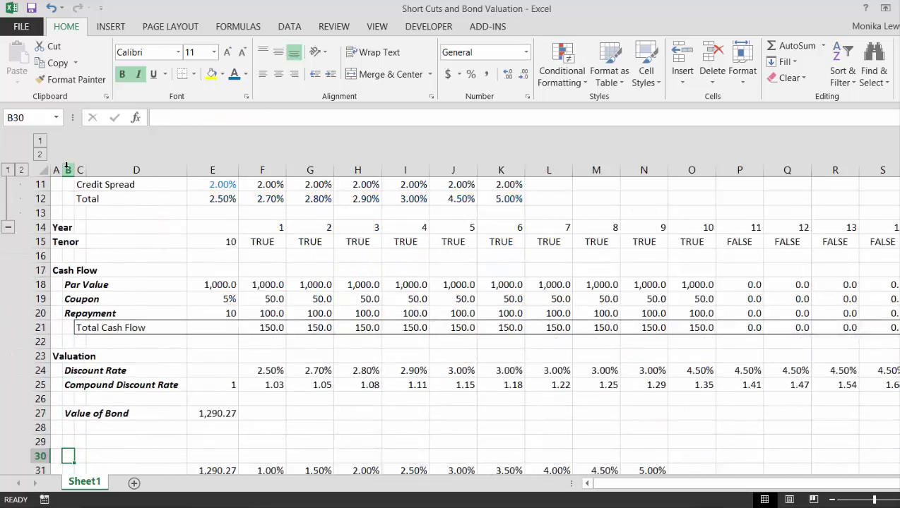
key(Down)
key(Down)
key(Down)
key(Down)
key(Down)
key(Down)
key(Down)
key(Down)
key(Down)
key(Down)
key(Down)
key(Down)
key(Down)
key(Down)
key(Down)
key(Down)
key(Down)
key(Down)
key(Down)
key(Down)
key(Up)
key(Up)
key(Up)
key(Up)
key(Up)
key(Up)
key(Up)
key(Up)
key(Up)
key(Up)
key(Up)
key(Up)
key(Up)
key(Up)
key(Up)
key(Up)
key(Up)
key(Up)
key(Up)
key(Up)
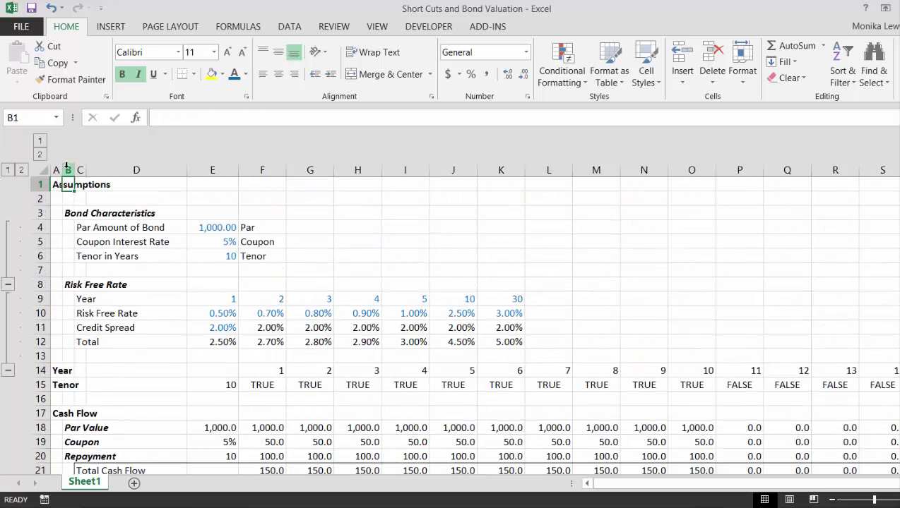
key(Left)
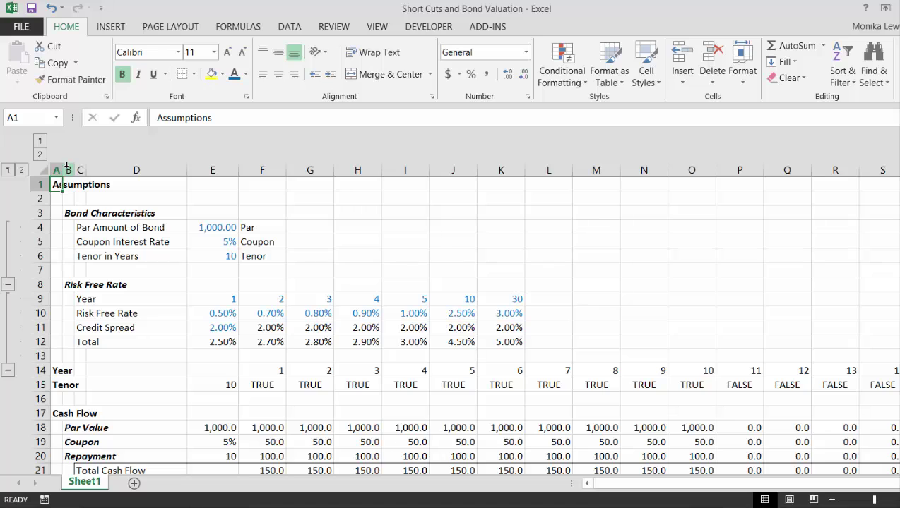
key(Down)
key(Down)
key(Down)
key(Down)
key(Down)
key(Up)
key(Right)
key(Right)
key(Right)
key(Right)
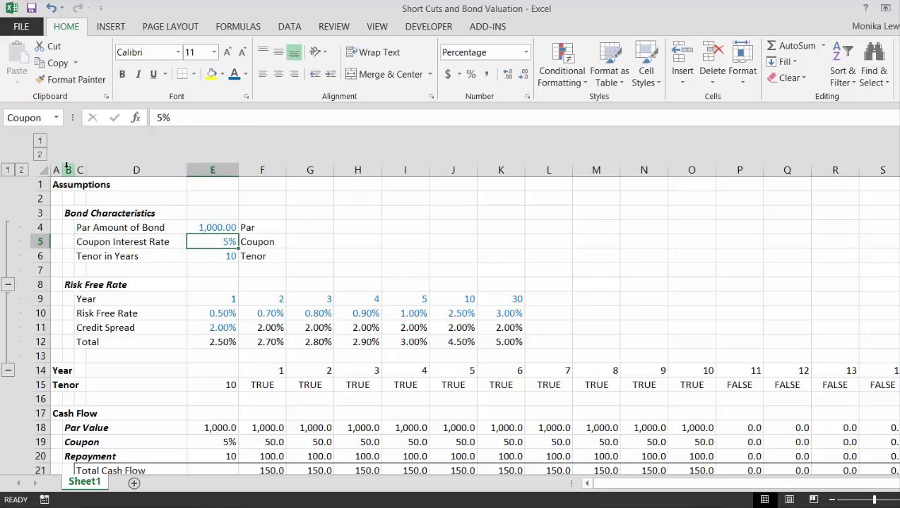
key(Down)
key(Down)
key(Down)
key(Down)
key(Down)
key(Down)
key(Down)
key(Down)
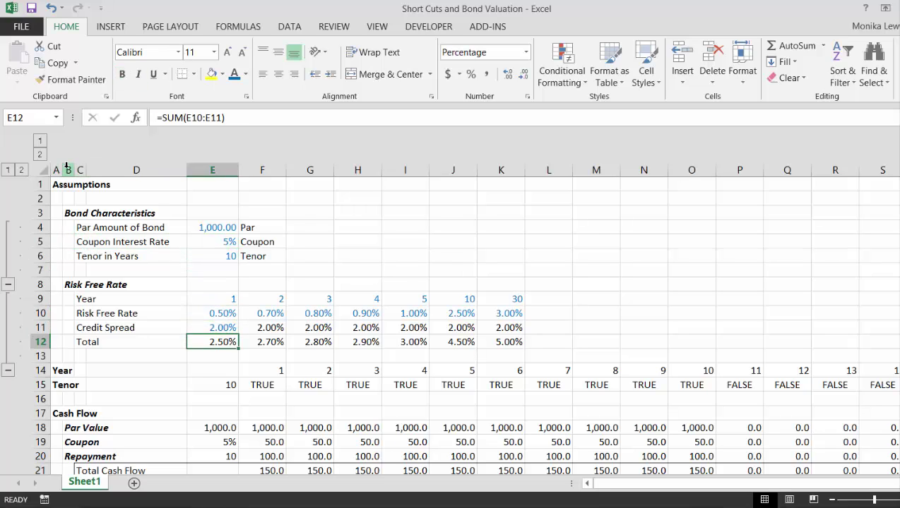
key(Up)
key(Up)
key(Up)
key(Up)
key(Up)
key(Up)
key(Up)
key(Up)
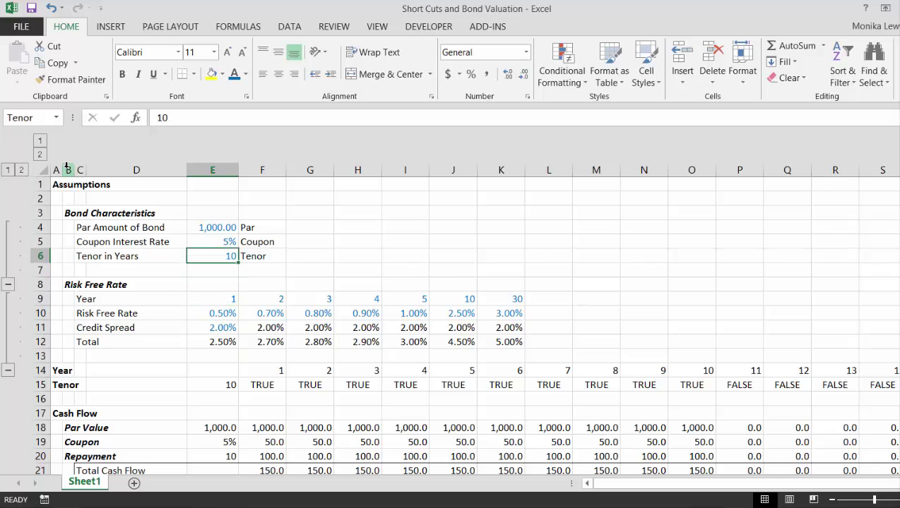
key(Down)
key(Down)
key(Down)
key(Down)
key(Down)
key(Down)
key(Down)
key(Down)
key(Down)
key(Down)
key(Down)
key(Down)
key(Down)
key(Down)
key(Down)
key(Down)
key(Down)
key(Down)
key(Down)
key(Down)
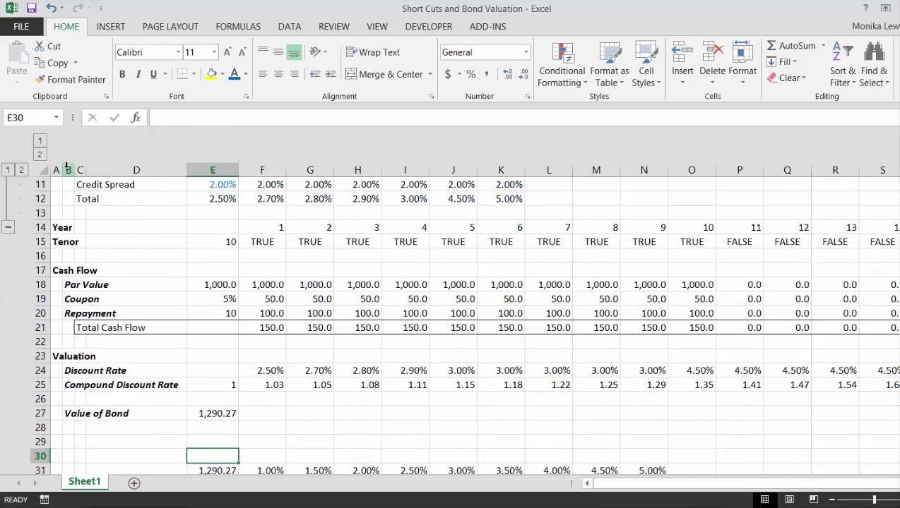
key(Up)
key(Up)
key(Up)
key(Up)
key(Up)
key(Up)
key(Up)
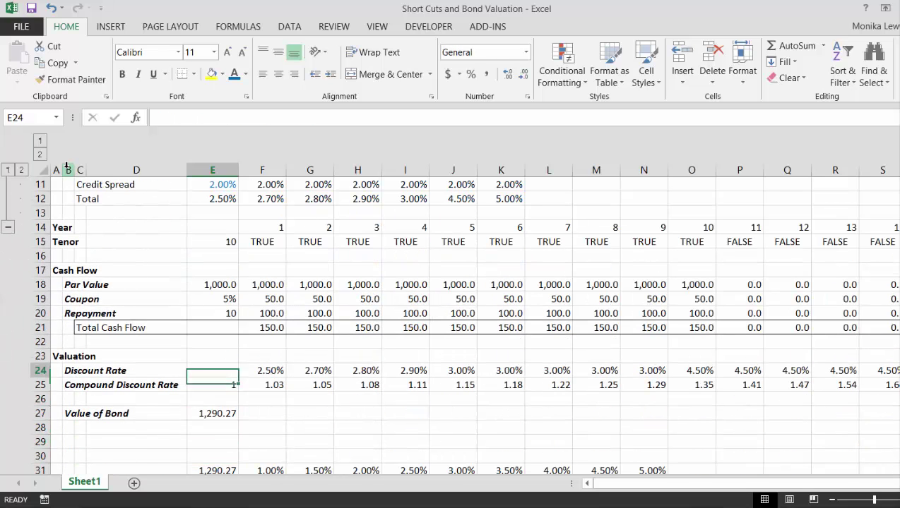
key(Up)
key(Up)
key(Up)
key(Up)
key(Up)
key(Up)
key(Up)
key(Up)
key(Up)
key(Up)
key(Up)
key(Up)
key(Up)
key(Up)
key(Up)
key(Up)
key(Up)
key(Up)
key(Up)
key(Up)
key(Down)
key(Down)
key(Down)
key(Down)
key(Down)
key(Down)
key(Down)
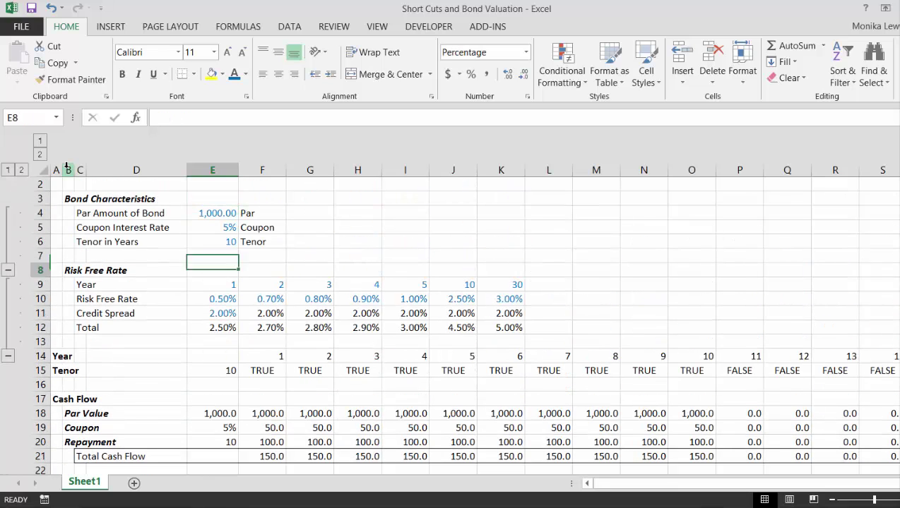
key(Down)
key(Down)
key(Up)
Enter 2% as the year-1 risk-free rate in E10 and fill it across E10:K10.
text(2)
key(Return)
key(Up)
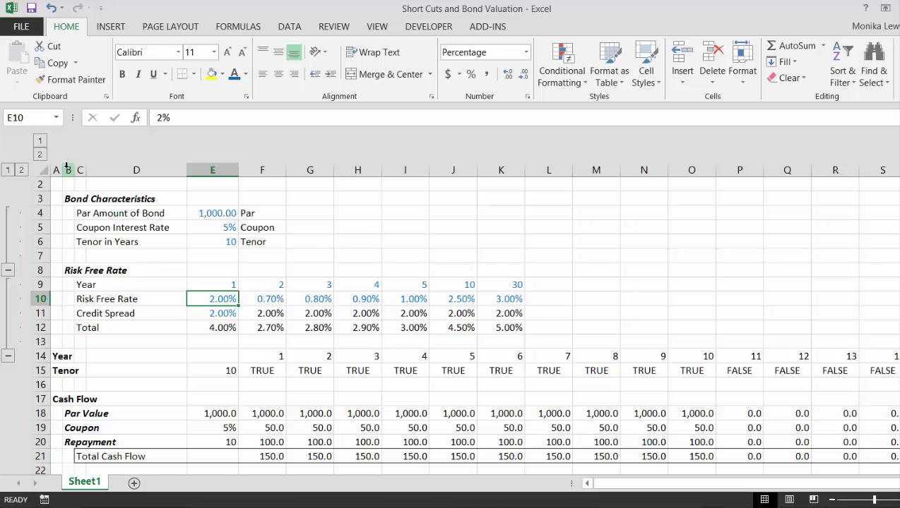
key(ctrl+shift+Right)
key(ctrl+r)
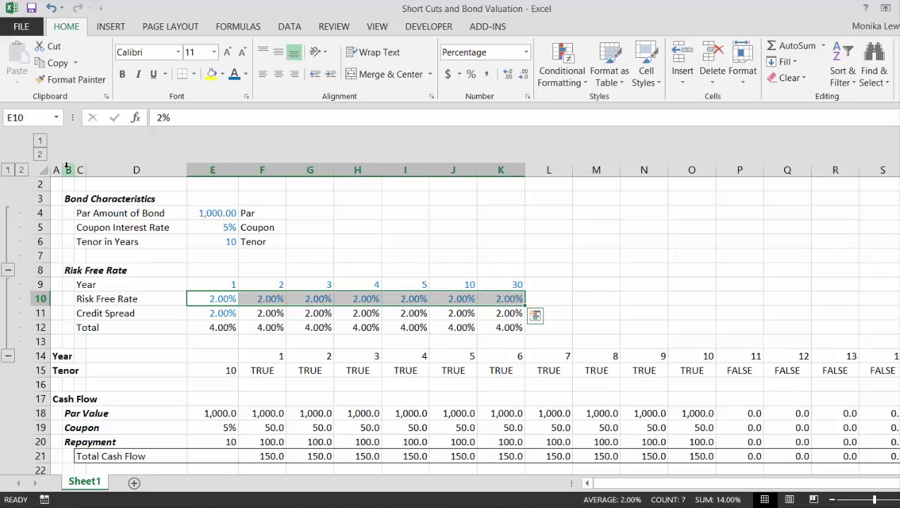
key(Down)
key(Down)
key(Down)
key(Down)
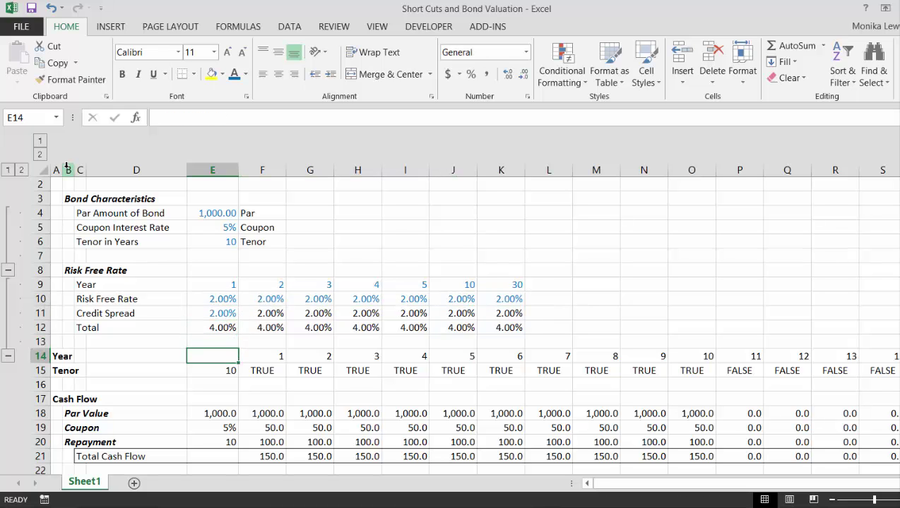
Change the Coupon Interest Rate in E5 to 3%.
key(Down)
key(Down)
key(Down)
key(Down)
key(Down)
key(Down)
key(Down)
key(Down)
key(Down)
key(Down)
key(Down)
key(Down)
key(Down)
key(Down)
key(Up)
key(Up)
key(Up)
key(Up)
key(Up)
key(Up)
key(Up)
key(Up)
key(Up)
key(Up)
key(Up)
key(Up)
key(Up)
key(Up)
key(Up)
key(Up)
key(Up)
key(Up)
key(Up)
key(Up)
key(Up)
key(Up)
key(Up)
key(Up)
key(Up)
key(Up)
key(Up)
key(Down)
key(Down)
key(Down)
key(Down)
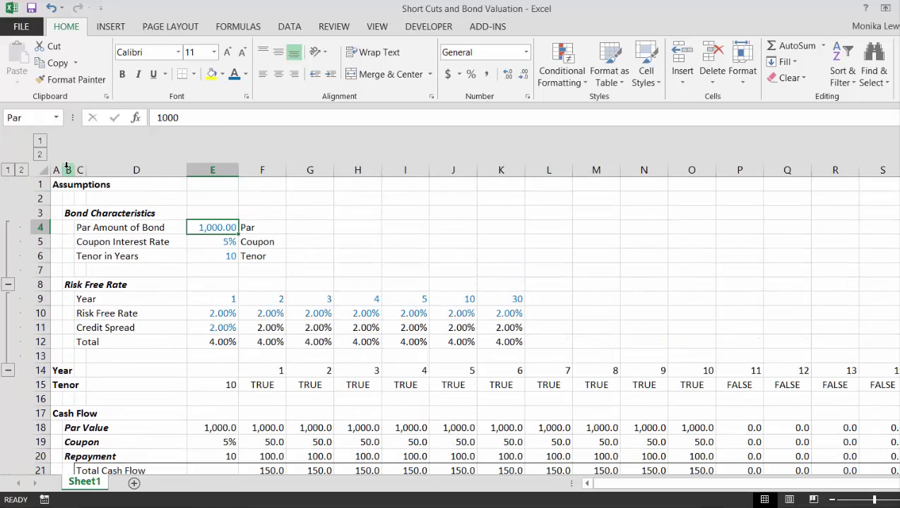
text(3)
key(Return)
key(Down)
key(Down)
key(Down)
key(Down)
key(Down)
key(Down)
key(Down)
key(Down)
key(Down)
key(Down)
key(Down)
key(Down)
key(Down)
key(Down)
key(Down)
key(Down)
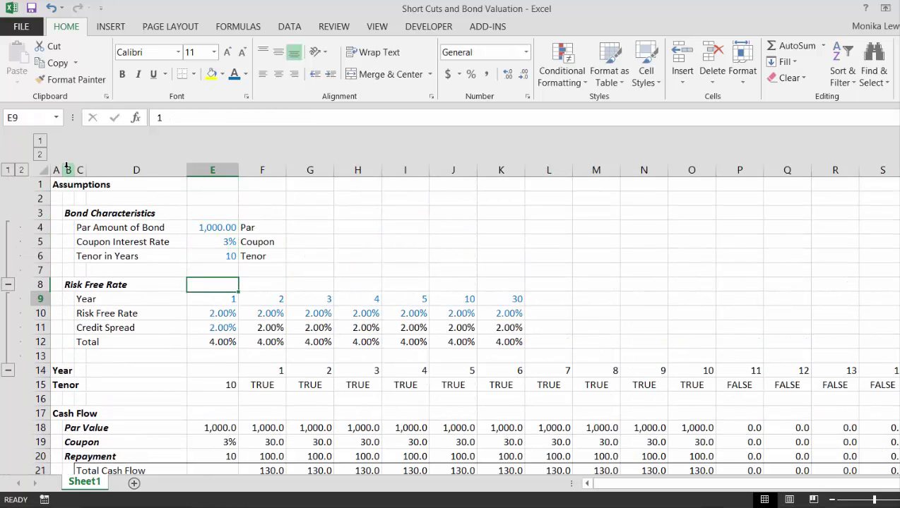
Review the cash flows, Credit Spread, Total and discount rows against the 1,054.42 Value of Bond.
key(Down)
key(Down)
key(Down)
key(Down)
key(Down)
key(Up)
key(Down)
key(Up)
key(Up)
key(ctrl+Up)
key(ctrl+Up)
key(ctrl+Up)
key(ctrl+Up)
key(ctrl+Up)
key(ctrl+Up)
key(ctrl+Up)
key(ctrl+Up)
key(Down)
key(Down)
key(Down)
key(Down)
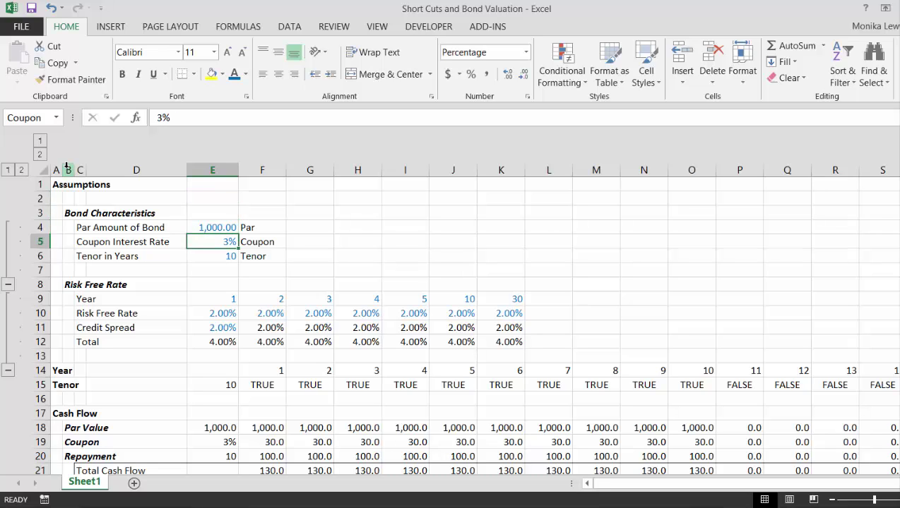
key(Down)
key(ctrl+Down)
key(ctrl+Down)
key(ctrl+Down)
key(ctrl+Down)
key(ctrl+Down)
key(ctrl+Down)
key(ctrl+Down)
key(ctrl+Down)
key(Up)
key(Up)
key(Up)
key(Up)
key(Up)
key(Up)
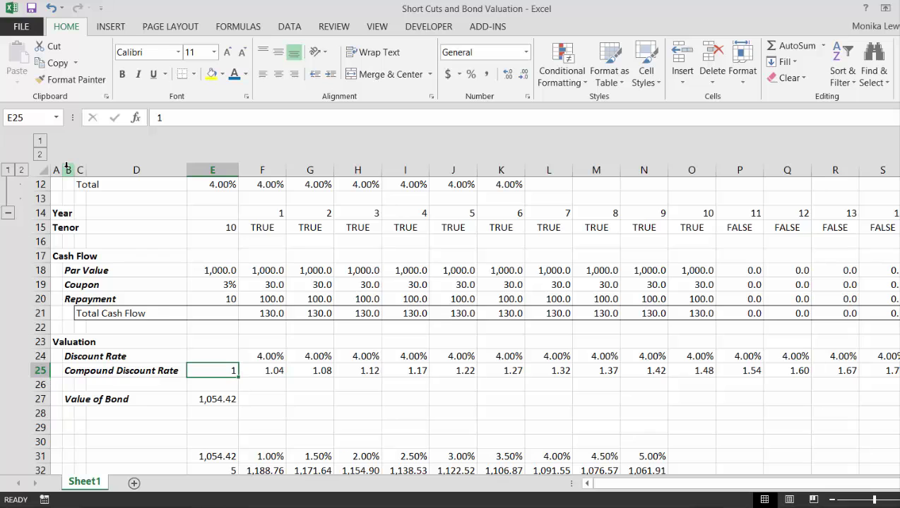
key(Up)
key(Up)
key(Up)
key(Up)
key(Up)
key(Up)
key(Up)
key(Up)
key(Up)
key(Up)
key(Up)
key(Up)
key(Up)
key(Up)
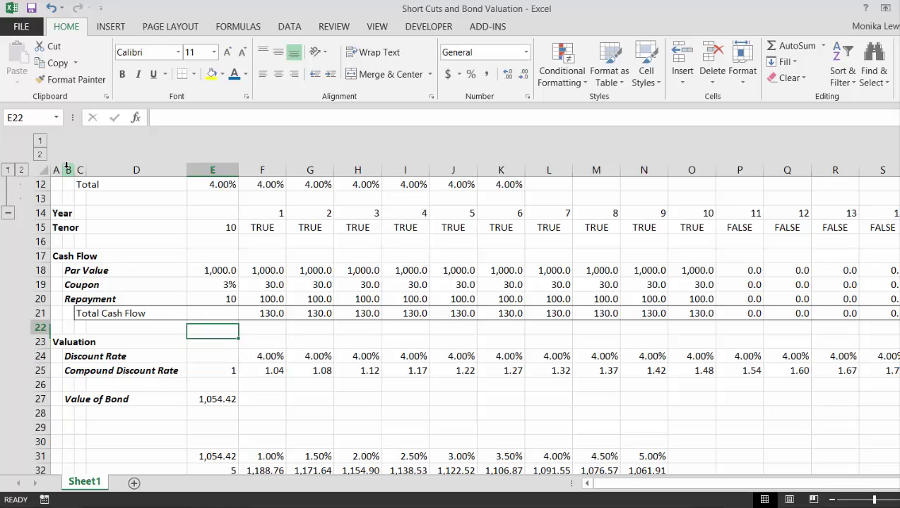
key(Down)
key(Up)
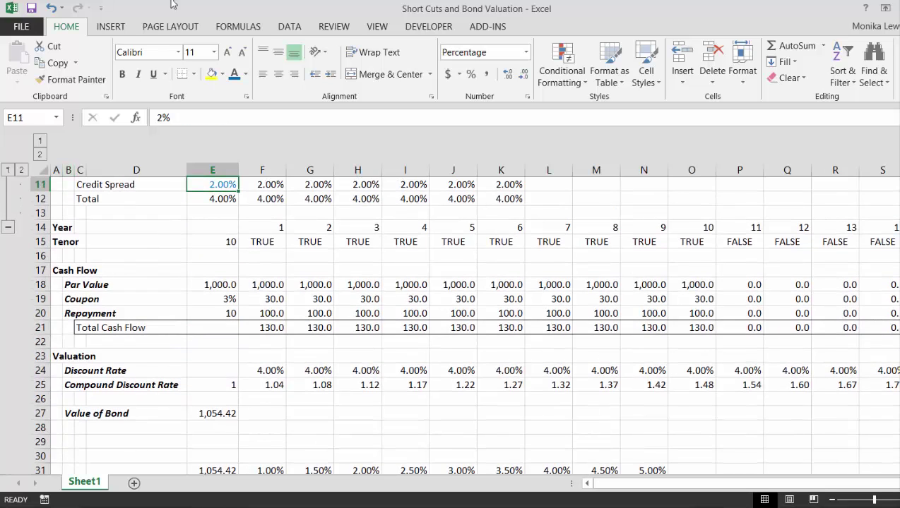
key(Up)
key(Up)
key(Up)
key(Up)
key(Up)
key(Up)
key(Up)
key(Up)
key(Up)
key(Up)
key(Down)
key(Down)
key(Down)
key(Down)
key(Down)
key(Down)
key(Down)
key(Down)
key(Down)
key(Down)
key(Down)
key(Down)
key(Down)
key(Down)
key(Down)
key(Down)
key(Down)
key(Down)
key(Down)
key(Down)
key(Down)
key(Down)
key(Down)
key(Down)
key(Down)
key(Down)
key(Up)
key(Up)
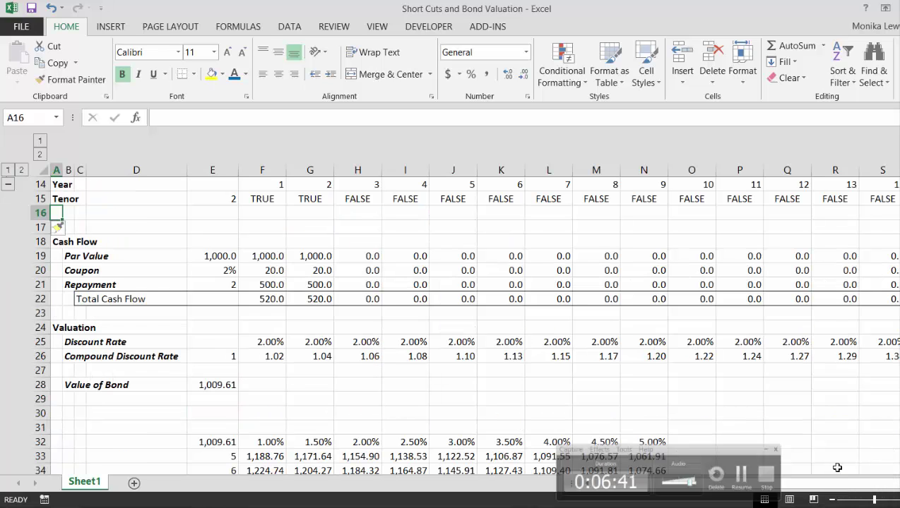
Label row 16 as Exit in cell A16.
key(Right)
key(Left)
text(T)
key(BackSpace)
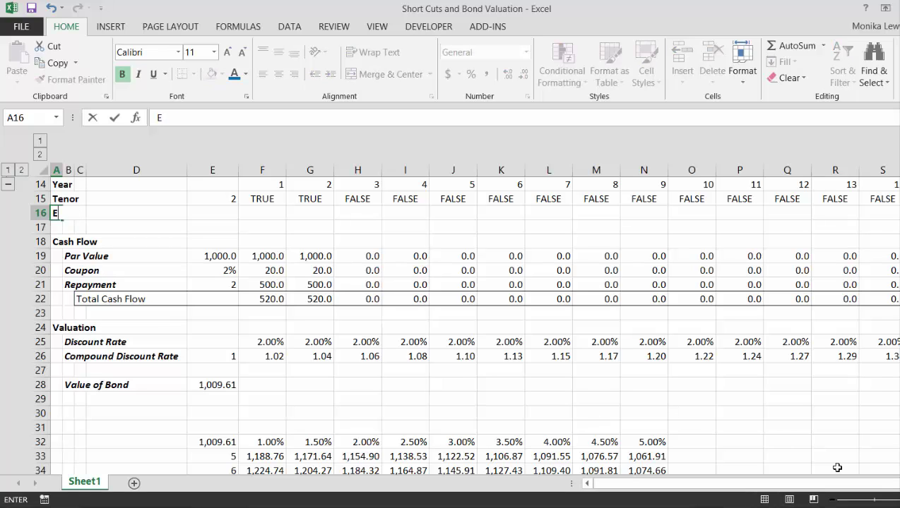
key(Return)
Set the year-1 risk-free rate in E10 to 1.5%.
key(Up)
key(Right)
key(Up)
key(Up)
Set the coupon interest rate to 4% and the tenor to 10 years.
key(Up)
key(Up)
key(Up)
key(Up)
key(Up)
key(Up)
key(Up)
key(Up)
key(Up)
key(Up)
key(Up)
key(Up)
key(Down)
key(Down)
key(Down)
key(Down)
key(Down)
key(Down)
key(Down)
key(Down)
key(Down)
key(Right)
key(Right)
key(Right)
key(Up)
text(1.5)
key(Return)
key(Up)
key(Up)
key(Up)
key(Up)
key(Up)
key(Up)
text(5)
key(Return)
key(Up)
text(4)
key(Return)
key(Down)
key(Down)
key(Down)
key(Down)
key(Down)
key(Down)
key(Down)
key(Down)
key(Down)
key(Down)
key(Down)
key(Down)
key(Down)
Enter =E15 in E16 so Exit follows the tenor.
key(Down)
key(Down)
key(Down)
key(Down)
key(Down)
key(Down)
key(Down)
key(Down)
key(Down)
key(Down)
key(Up)
key(Up)
key(Up)
key(Up)
key(Up)
key(Up)
key(Up)
key(Up)
key(Up)
key(Up)
key(Up)
key(Up)
key(Up)
key(Up)
key(Up)
key(Up)
key(Up)
key(Up)
key(Up)
key(Up)
key(Up)
key(Down)
key(Down)
key(Down)
key(Down)
key(Down)
text(10)
key(Return)
key(Down)
key(Down)
key(Down)
key(Down)
key(Down)
key(Down)
key(Down)
key(Down)
key(Down)
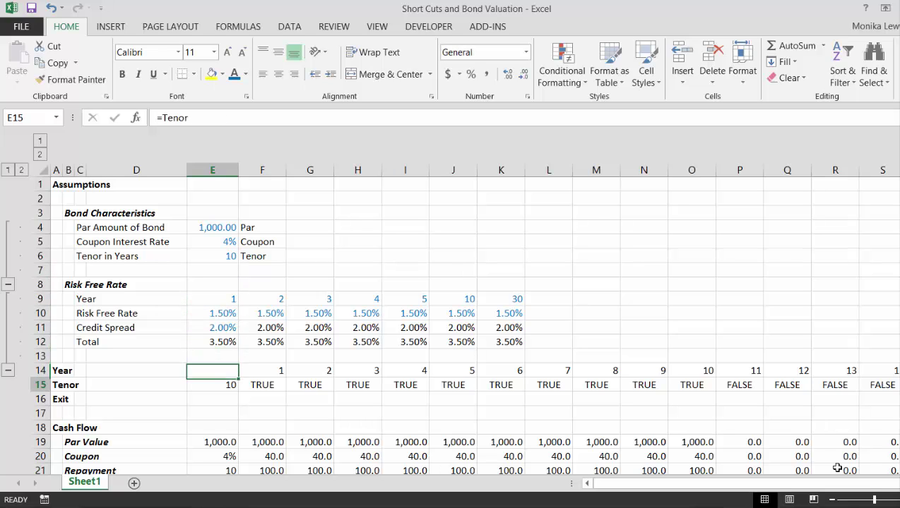
text(=)
key(Down)
key(Up)
key(Up)
key(Return)
key(Up)
Enter the year-1 exit test =F14=$E$16 in F16.
key(Right)
text(=)
key(Up)
key(Up)
text(=)
key(Left)
key(F4)
key(ctrl+Return)
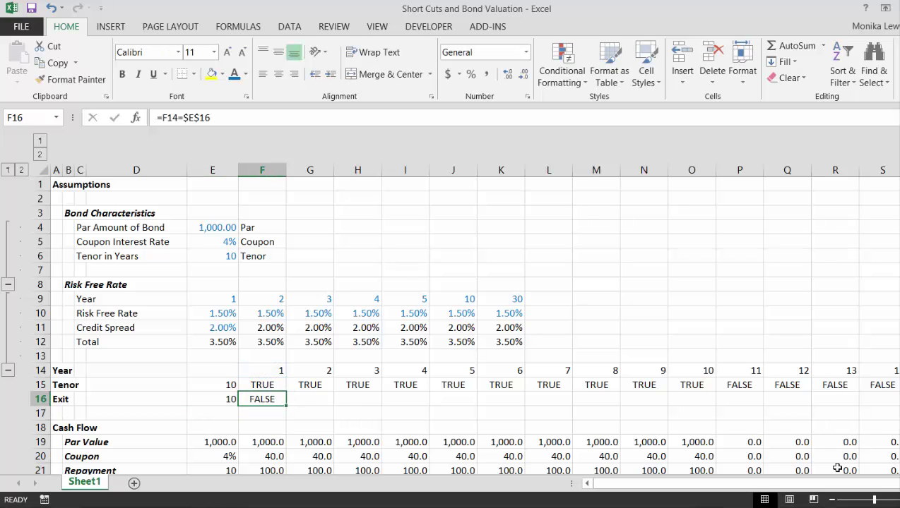
Fill the F16 exit test across all year columns of row 16.
key(ctrl+shift+Right)
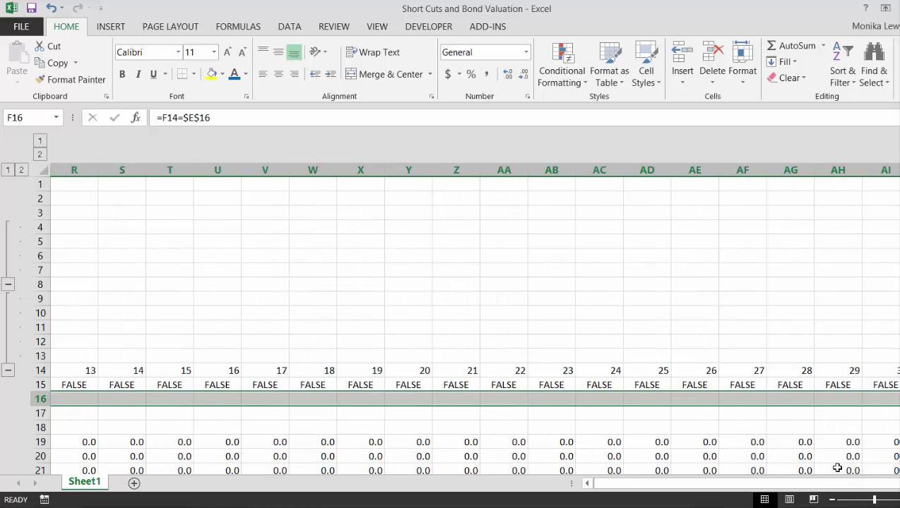
key(ctrl+r)
key(shift+BackSpace)
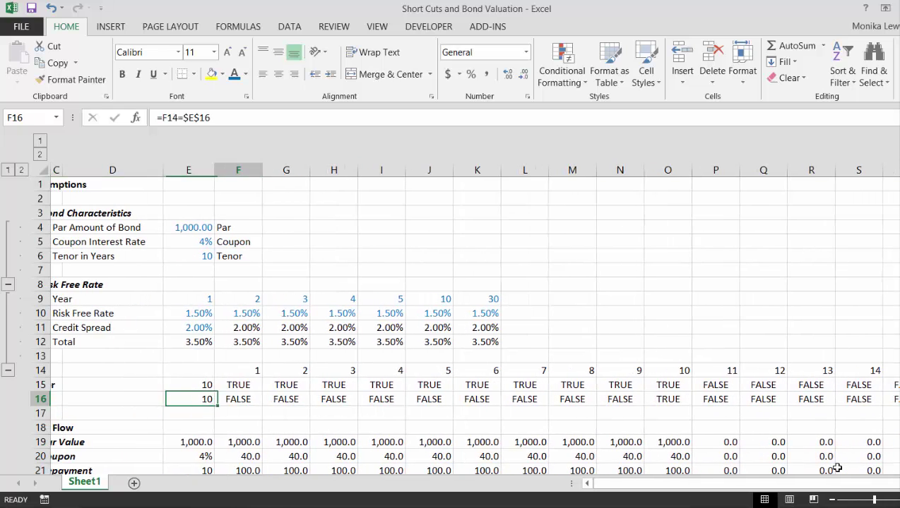
Enter repayment formula =F19*F16 in F21 and extend it across the repayment row.
key(Down)
key(Down)
key(Down)
key(Down)
key(Down)
key(Down)
key(Up)
key(Left)
key(Right)
text(=)
key(Up)
key(Up)
text(*)
key(Up)
key(Up)
key(Up)
key(Up)
key(Up)
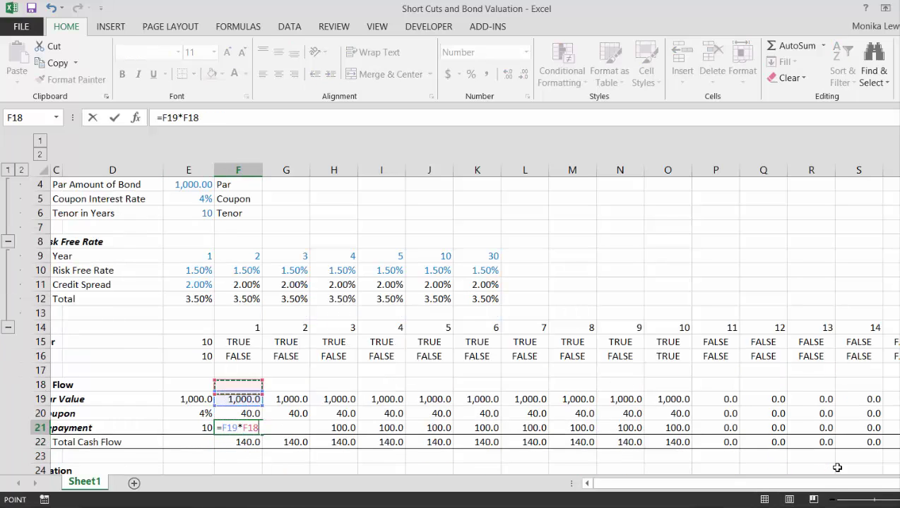
key(Return)
key(Up)
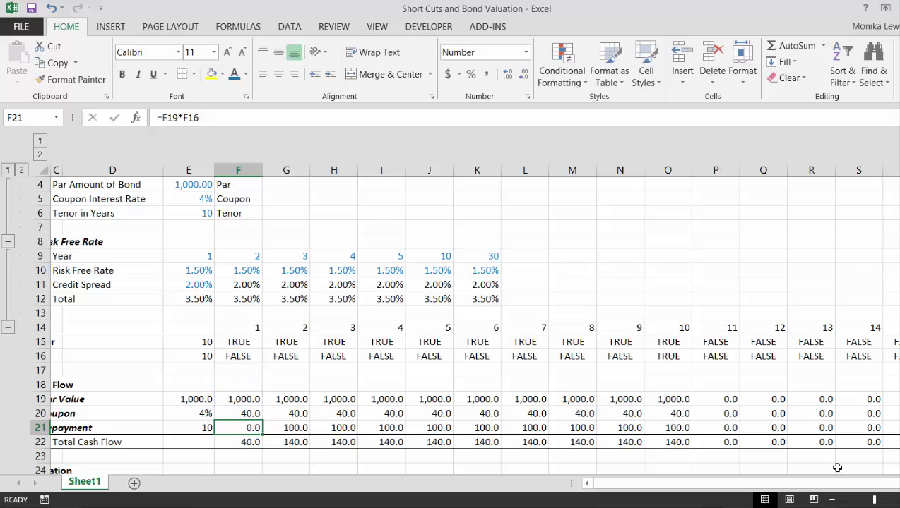
key(ctrl+shift+Right)
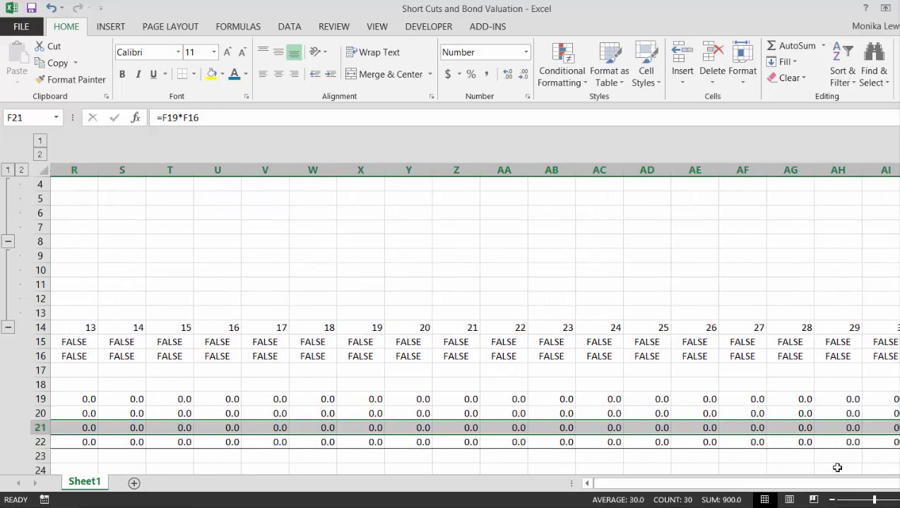
key(Left)
key(Left)
key(Left)
key(Left)
key(Left)
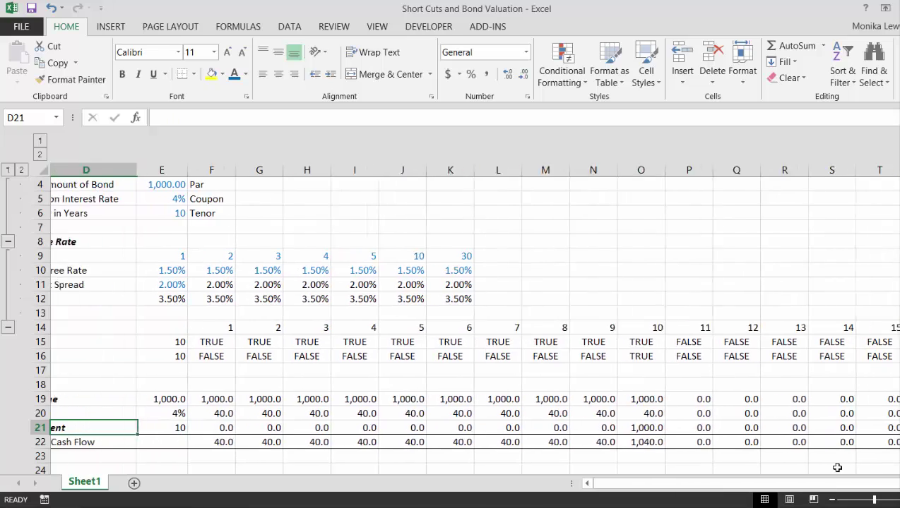
Enter a 3.5% coupon interest rate in E5.
key(Down)
key(Down)
key(Down)
key(Down)
key(Down)
key(Down)
key(Down)
key(Down)
key(Down)
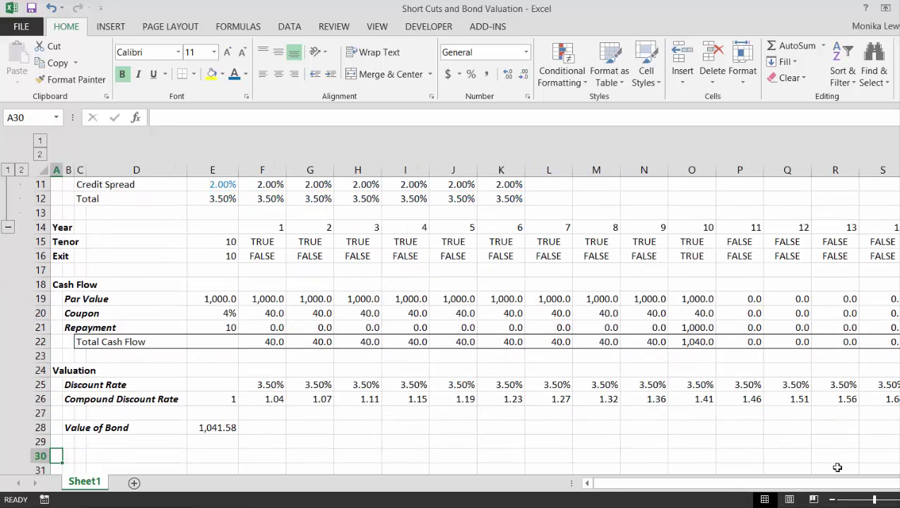
key(Up)
key(Up)
key(Up)
key(Up)
key(Up)
key(Up)
key(Up)
key(Up)
key(Up)
key(Up)
key(Up)
key(Up)
key(Up)
key(Up)
key(Up)
key(Up)
key(Up)
key(Up)
key(Up)
key(Up)
key(Up)
key(Up)
key(Up)
key(Up)
key(Up)
key(Up)
key(Up)
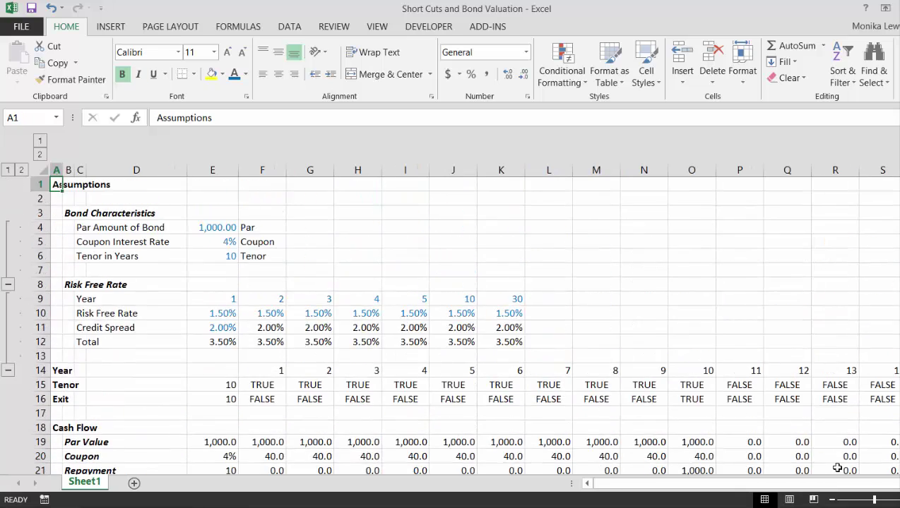
key(Down)
key(Down)
key(Down)
key(Down)
key(Down)
key(Down)
key(Down)
key(Up)
key(Up)
key(Up)
key(Right)
key(Right)
key(Right)
key(Right)
text(3.5)
key(ctrl+Return)
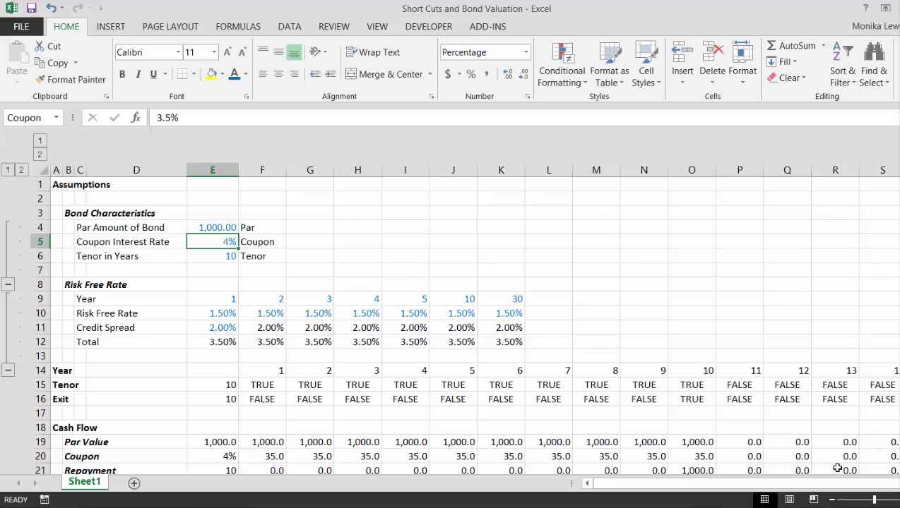
Add two decimals to the coupon rate so it shows 3.50%.
key(alt)
key(Escape)
key(Down)
key(Up)
key(alt)
key(h)
key(0)
key(alt)
key(h)
key(0)
Review the recalculated repayment row and move down to the bond-value data table.
key(Down)
key(Down)
key(Down)
key(Down)
key(Down)
key(Down)
key(Down)
key(Down)
key(Down)
key(Down)
key(Down)
key(Down)
key(Down)
key(Down)
key(Down)
key(Down)
key(Down)
key(Down)
key(Down)
key(Down)
key(Down)
key(Up)
key(Up)
key(Up)
key(Up)
key(Up)
key(Up)
key(Up)
key(Up)
key(Up)
key(Up)
key(Up)
key(Up)
key(Up)
key(Up)
key(Up)
key(Up)
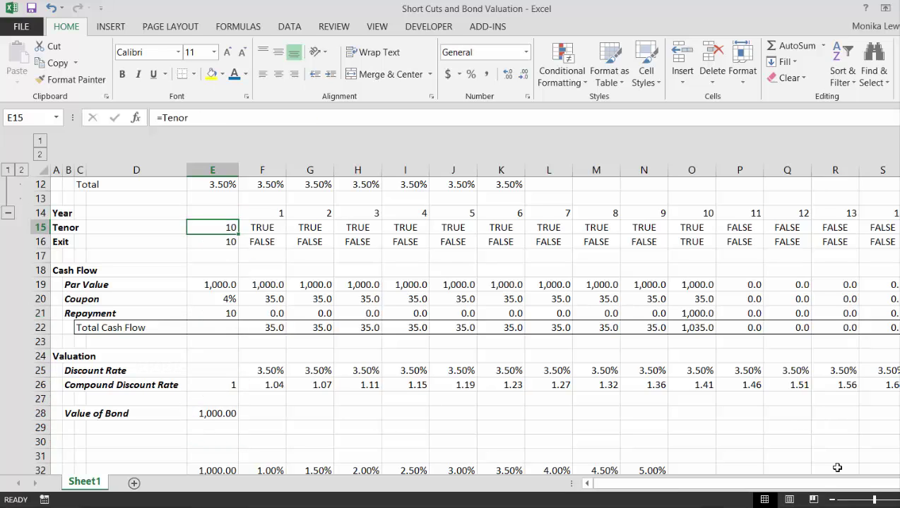
key(Down)
key(Down)
key(Down)
key(Down)
key(Down)
key(Down)
key(Down)
key(Down)
key(Up)
key(Up)
key(Right)
key(Right)
key(Right)
key(Right)
key(Right)
key(Right)
key(Right)
key(Right)
key(Right)
key(Right)
key(Right)
key(Left)
key(Left)
key(Left)
key(Left)
key(Left)
key(Left)
key(Left)
key(Left)
key(Left)
key(Left)
key(Left)
key(Left)
key(Left)
key(Left)
key(Left)
key(Right)
key(Up)
key(Up)
key(Up)
key(Up)
key(Up)
key(Up)
key(Up)
key(Up)
key(Up)
key(Up)
key(Up)
key(Up)
key(Up)
key(Up)
key(Up)
key(Up)
key(Up)
key(Up)
key(Up)
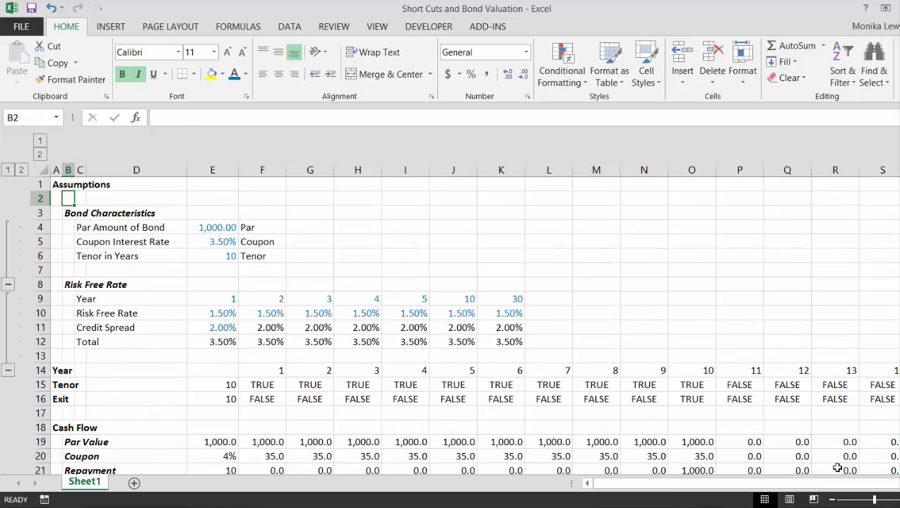
key(Down)
key(Down)
key(Down)
key(Down)
key(Down)
key(Down)
key(Down)
key(Up)
key(Up)
key(Up)
key(Right)
key(Right)
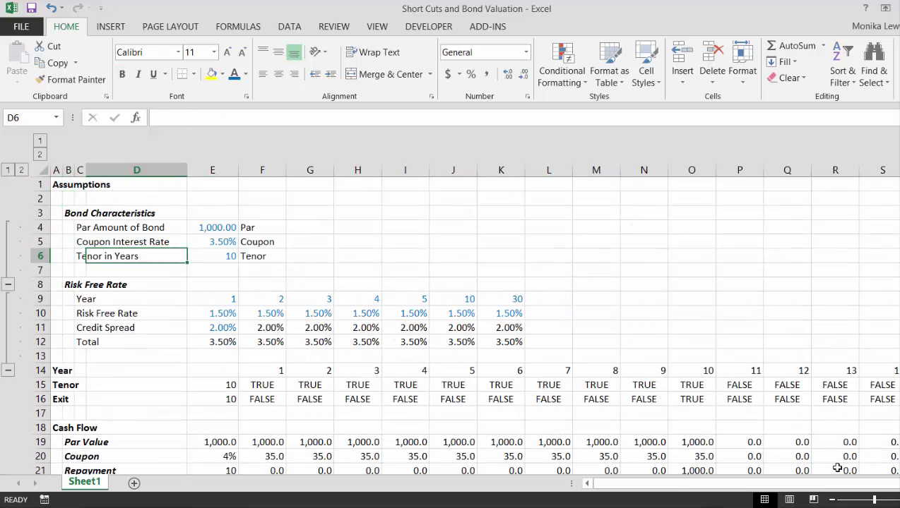
key(Right)
key(Down)
key(Down)
key(Down)
key(Down)
key(Down)
key(Down)
key(Down)
key(Down)
key(Down)
key(Down)
key(Down)
key(Down)
key(Down)
key(Down)
key(Down)
key(Down)
key(Down)
key(Down)
key(Down)
key(Down)
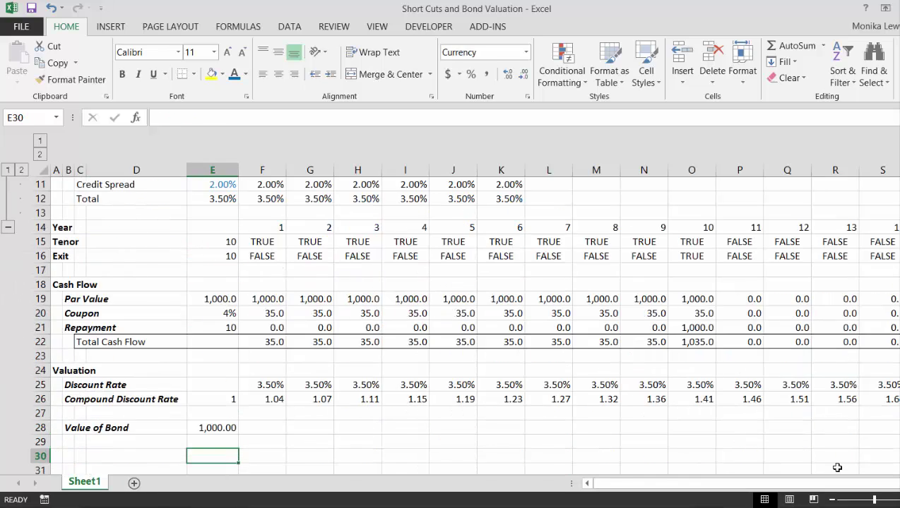
key(Down)
key(Down)
key(Down)
key(Down)
key(Down)
key(Down)
key(Down)
key(Down)
key(Down)
key(Down)
key(Down)
key(Down)
key(Down)
key(Down)
key(Down)
key(Down)
key(Down)
key(Up)
key(Up)
key(Up)
key(Up)
key(Up)
key(Up)
key(Up)
key(Up)
key(Up)
key(Up)
key(Up)
key(Up)
key(Up)
key(Up)
key(Up)
key(Up)
key(Up)
key(Up)
key(Up)
key(Up)
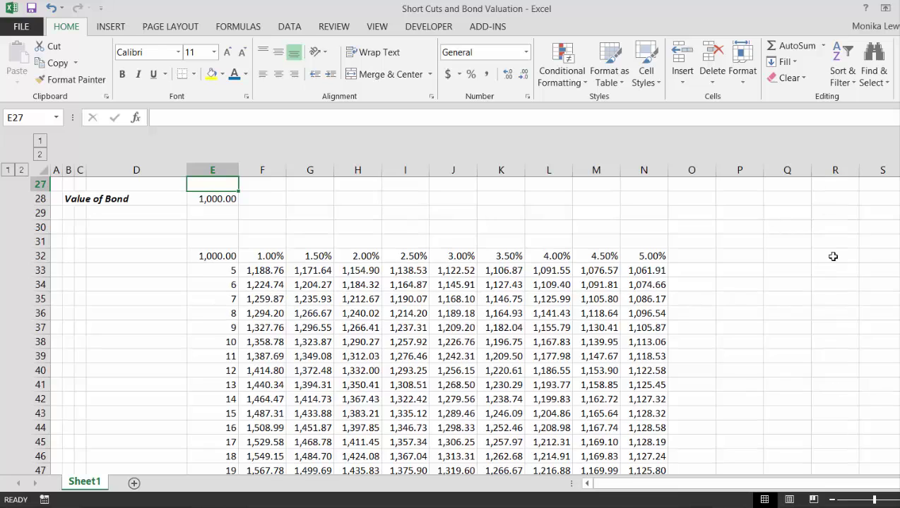
Run Calculate Sheet and check the data table's first column.
click(238, 26)
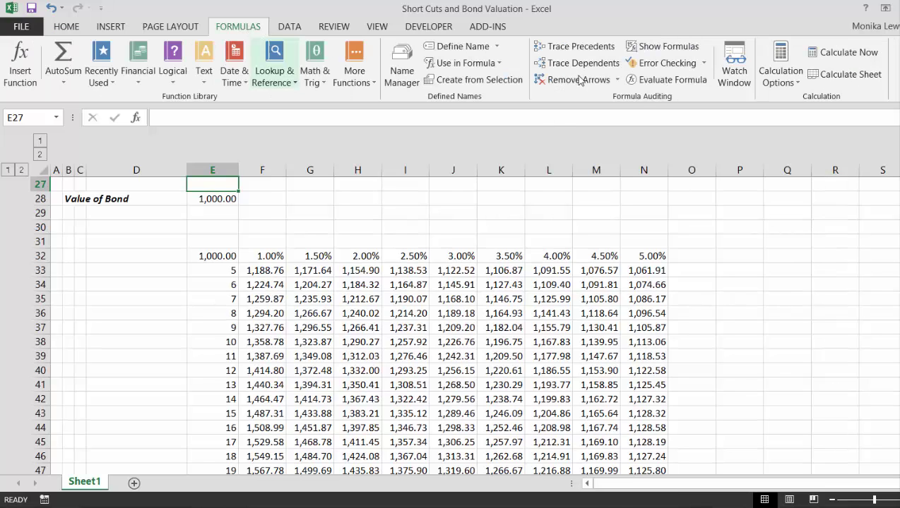
click(825, 78)
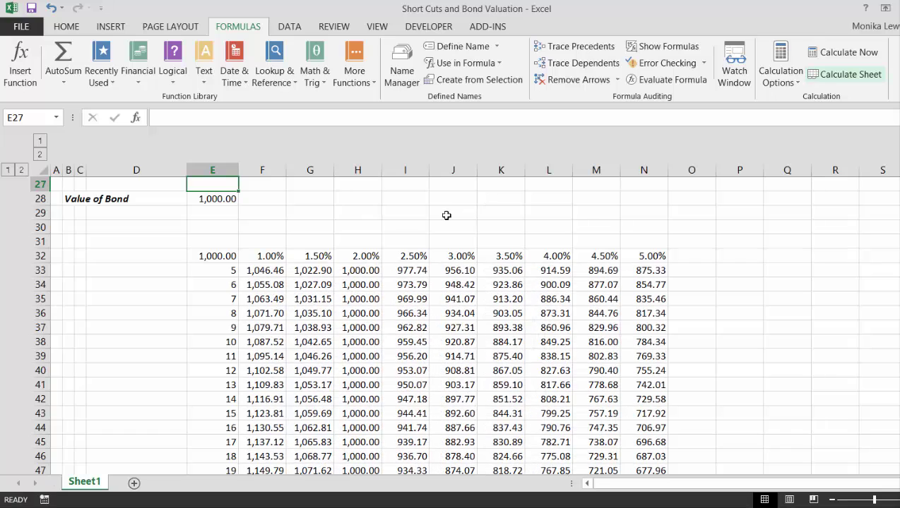
click(311, 284)
key(Up)
key(Left)
key(shift+Right)
key(shift+Right)
key(Down)
key(Down)
key(Down)
key(Down)
key(Down)
key(Down)
key(Down)
key(Down)
key(Down)
key(Down)
key(Up)
key(Up)
key(Up)
key(Up)
key(Up)
Browse the table rows, showing 1,000.00 at the 2.00% spread, then return to the top.
key(Right)
key(Right)
key(Right)
key(Right)
key(Right)
key(Right)
key(Right)
key(Right)
key(Left)
key(Left)
key(Left)
key(Left)
key(Left)
key(Left)
key(Left)
key(Left)
key(Down)
key(Down)
key(Down)
key(Down)
key(Down)
key(Down)
key(Down)
key(Down)
key(Down)
key(Down)
key(Down)
key(Down)
key(Down)
key(Down)
key(Down)
key(Down)
key(Down)
key(Down)
key(Down)
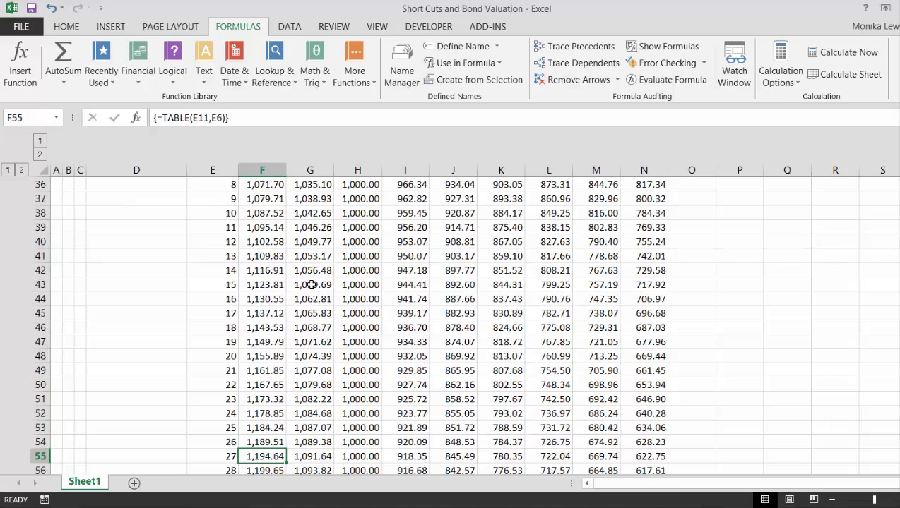
key(Down)
key(Right)
key(Right)
key(Right)
key(Right)
key(Right)
key(Right)
key(Right)
key(Up)
key(Up)
key(Up)
key(Up)
key(Up)
key(Up)
key(Up)
key(Up)
key(Up)
key(Up)
key(Up)
key(Up)
key(Up)
key(Up)
key(Up)
key(Up)
key(Up)
key(Up)
key(Up)
key(Up)
key(Up)
key(Up)
key(Up)
key(Up)
key(Up)
key(Up)
key(Up)
key(Up)
key(Up)
key(Up)
key(Up)
key(Up)
key(Up)
key(Up)
key(Up)
key(Up)
key(Up)
key(Up)
key(Up)
key(Up)
key(Left)
key(Left)
key(Left)
key(Left)
key(Left)
key(Left)
key(Left)
key(Left)
key(Left)
key(Left)
key(Left)
key(Left)
key(Down)
key(Down)
key(Down)
key(Down)
key(Down)
key(Down)
key(Down)
key(Down)
key(Down)
key(Down)
key(Down)
key(Down)
key(Down)
key(Down)
key(Down)
key(Down)
key(Down)
key(Down)
key(Down)
key(Down)
key(Down)
key(Down)
key(Down)
key(Down)
key(Down)
key(Down)
key(Down)
key(Down)
key(Down)
key(Down)
key(Down)
key(Down)
key(Down)
key(Down)
key(Down)
key(Down)
key(Down)
key(Down)
key(Down)
key(Down)
key(Down)
key(Down)
key(Up)
key(Up)
key(Up)
key(Up)
key(Up)
key(Up)
key(Up)
key(Up)
key(Up)
key(Up)
key(Up)
key(Up)
key(Up)
key(Up)
key(Up)
key(Up)
key(Up)
key(Up)
key(Up)
key(Up)
key(Up)
key(Up)
key(Up)
key(Up)
key(Up)
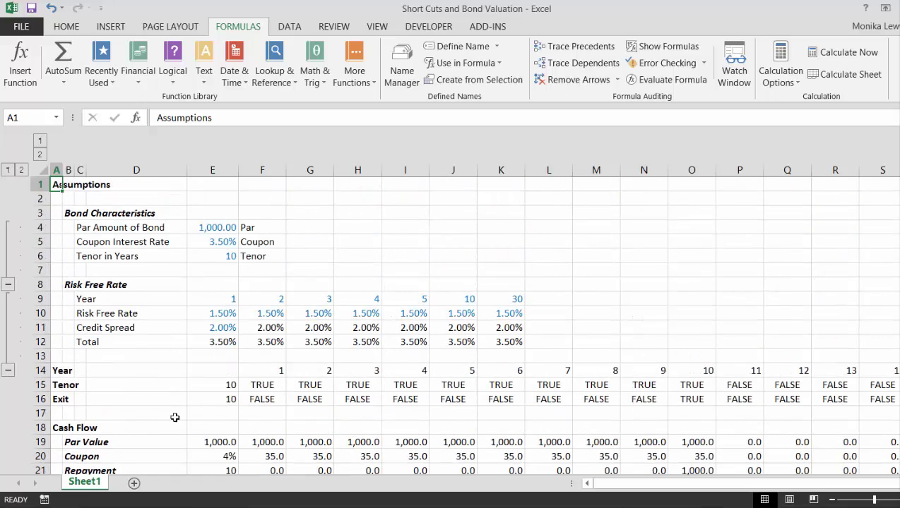
Rename Sheet1 to 'Bond Analysis' and bring up Save As with F12.
double_click(85, 483)
text(Bond Analysis)
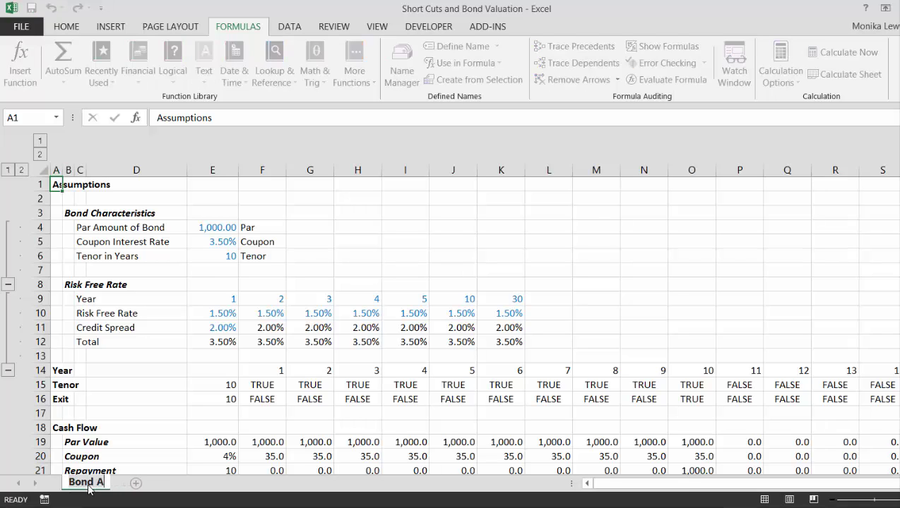
click(376, 224)
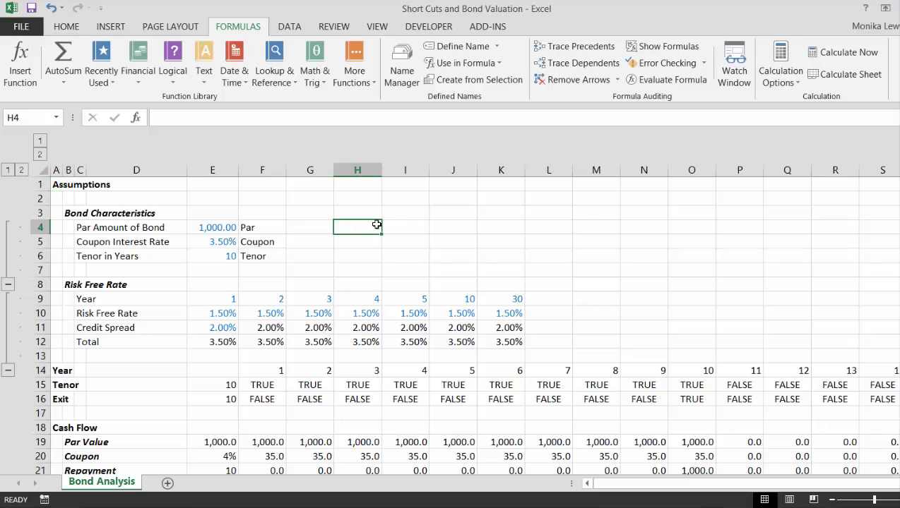
key(F12)
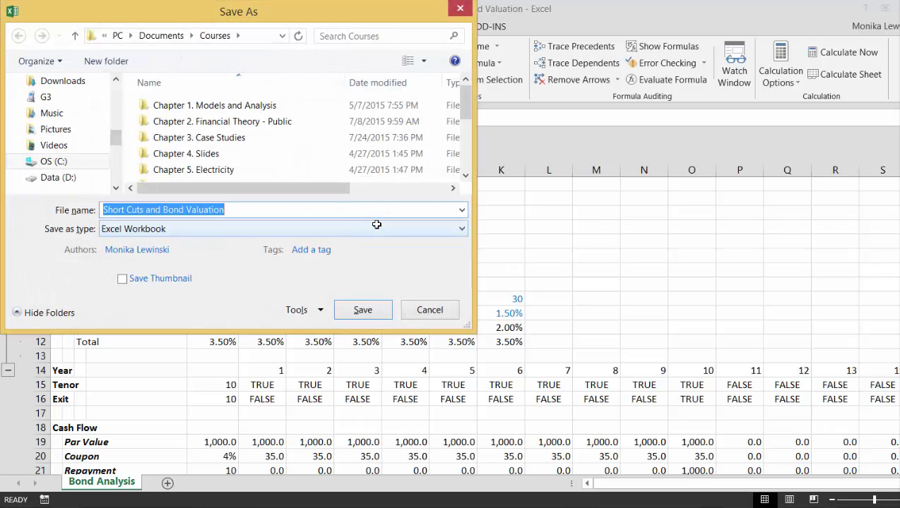
Navigate into Chapter 1 and then the '12. Excel Utilities (fm)' folder.
double_click(235, 105)
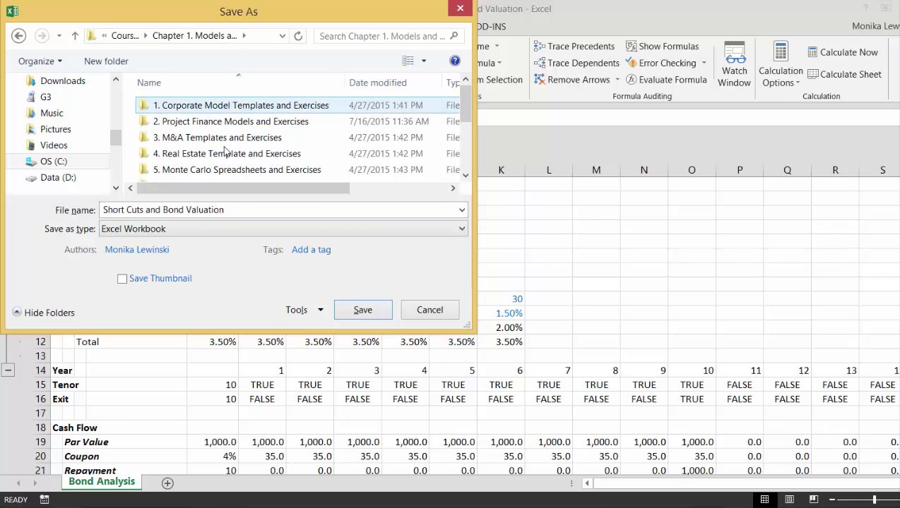
click(465, 177)
click(465, 177)
click(465, 177)
click(465, 177)
click(465, 176)
click(464, 177)
click(465, 177)
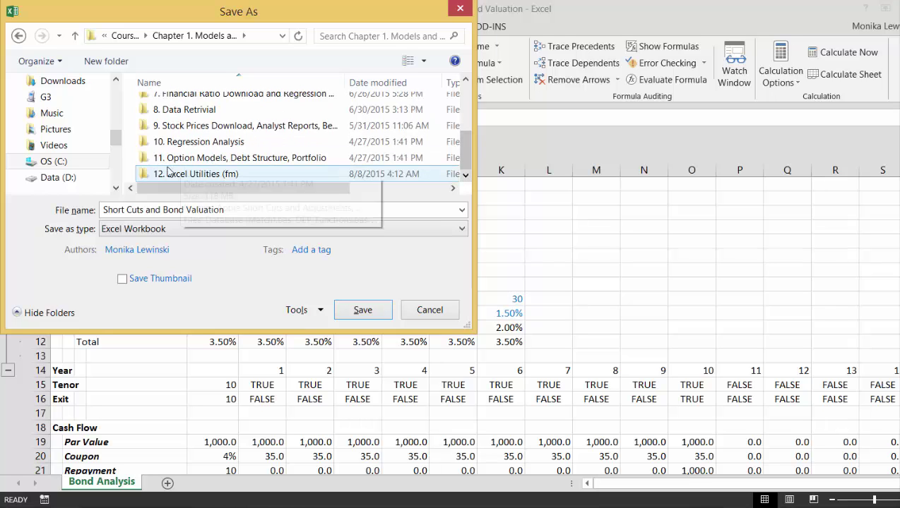
click(166, 176)
double_click(166, 174)
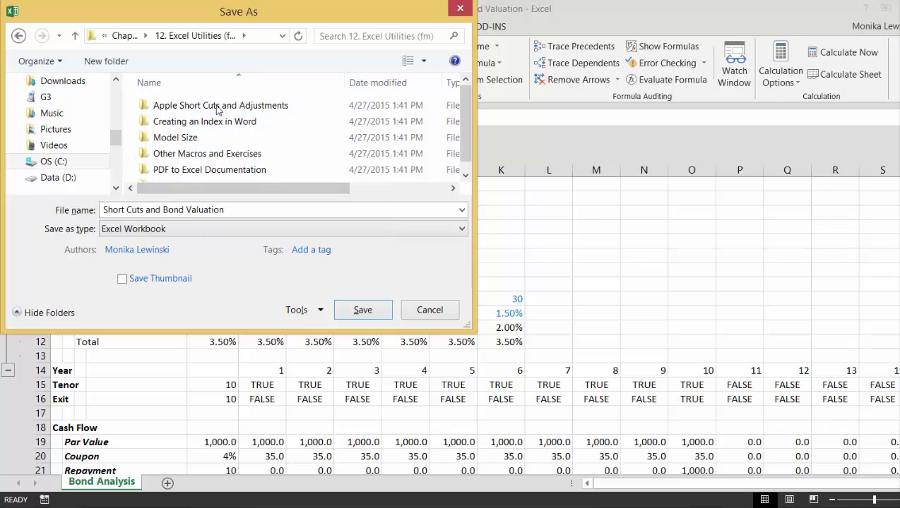
Save the workbook as 'Short Cuts and Bond Valuation' in the Short Cuts folder.
click(466, 178)
click(208, 176)
double_click(207, 178)
click(351, 312)
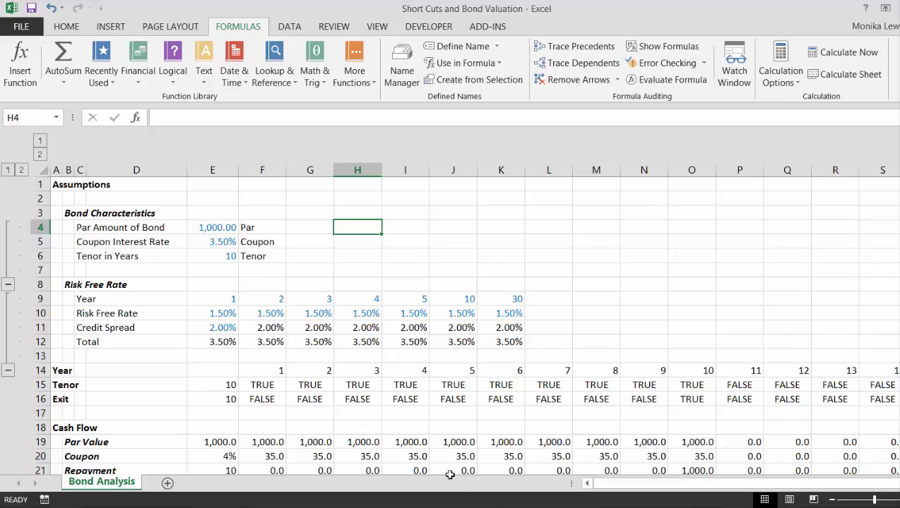
key(F9)
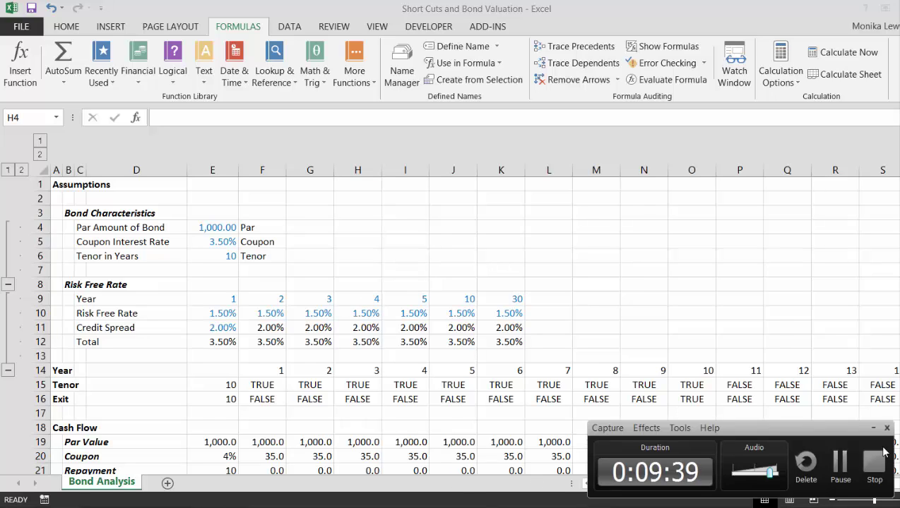